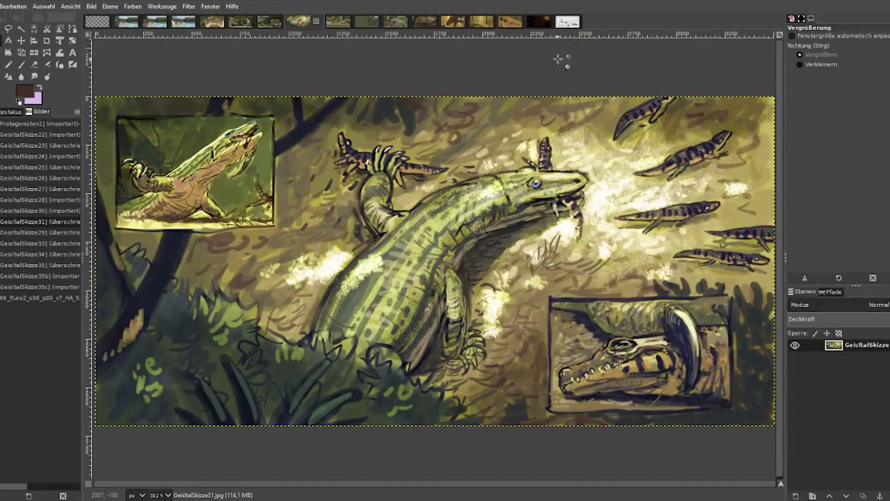
left_click_drag(623, 75, 689, 246)
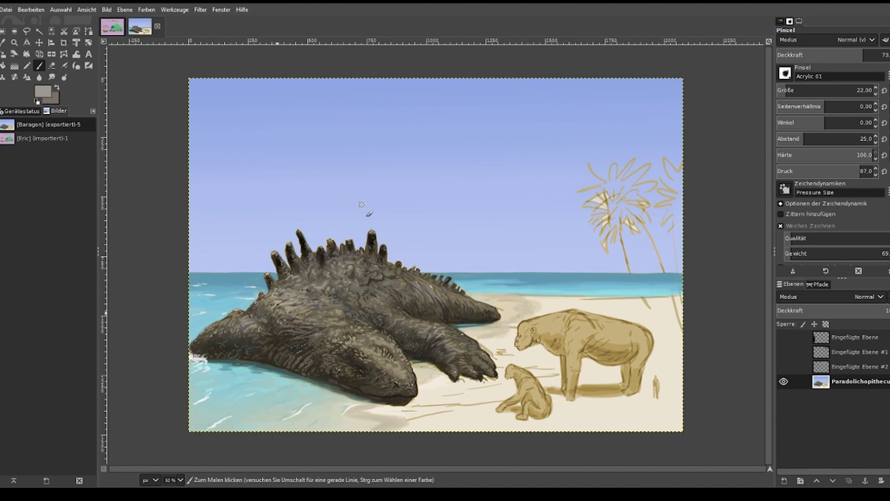
Paint light grey creases across the spiny beast's flank and foreleg with the Acrylic 01 brush at size 22, raising the opacity to about 87.
left_click(14, 42)
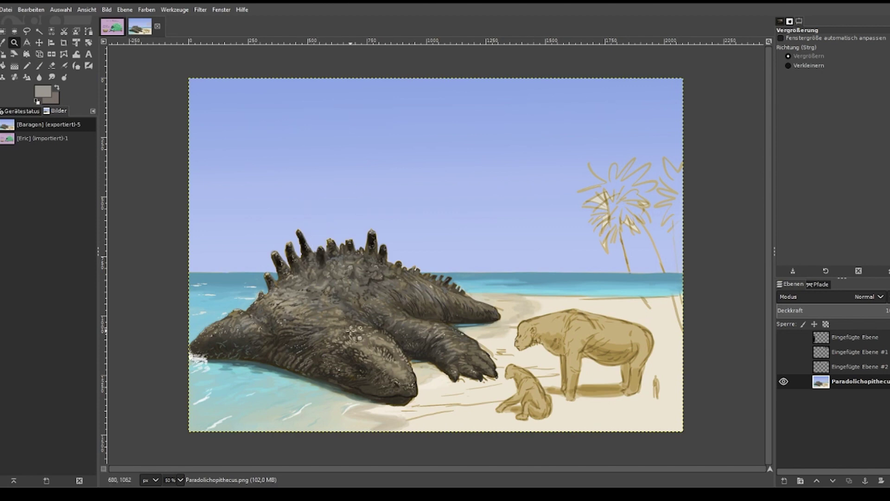
left_click_drag(224, 255, 411, 378)
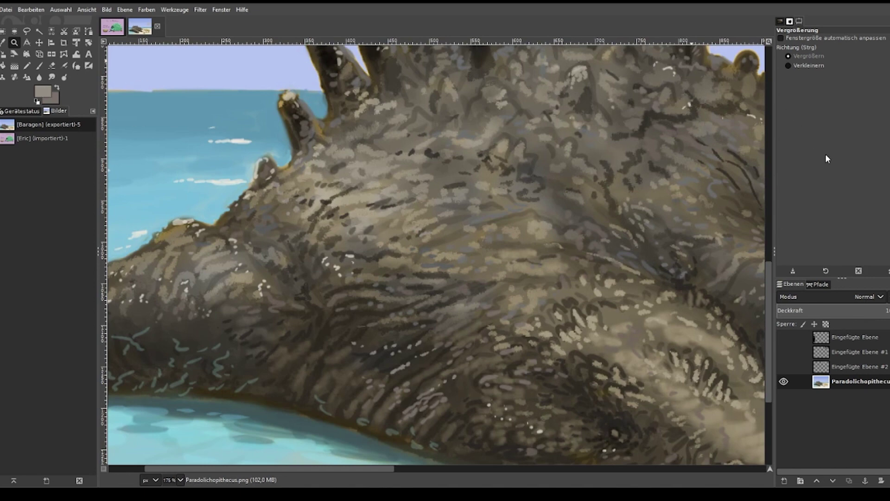
left_click(39, 65)
left_click_drag(380, 240, 321, 283)
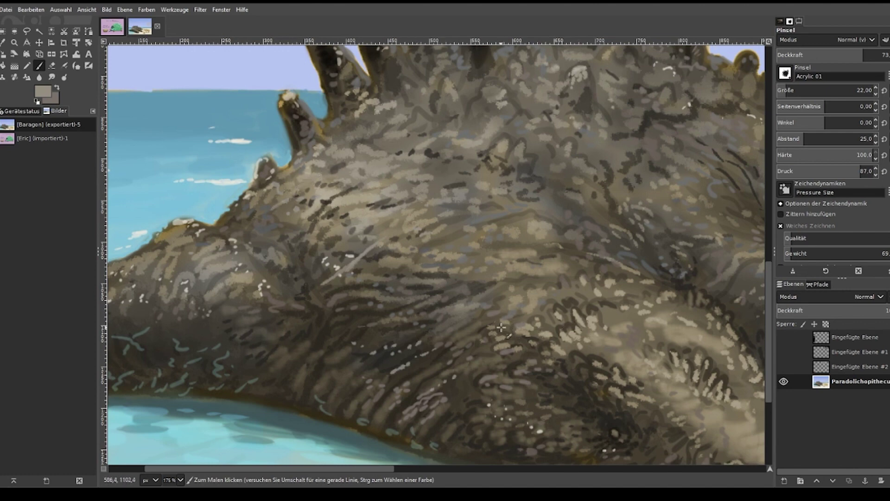
left_click_drag(394, 344, 442, 262)
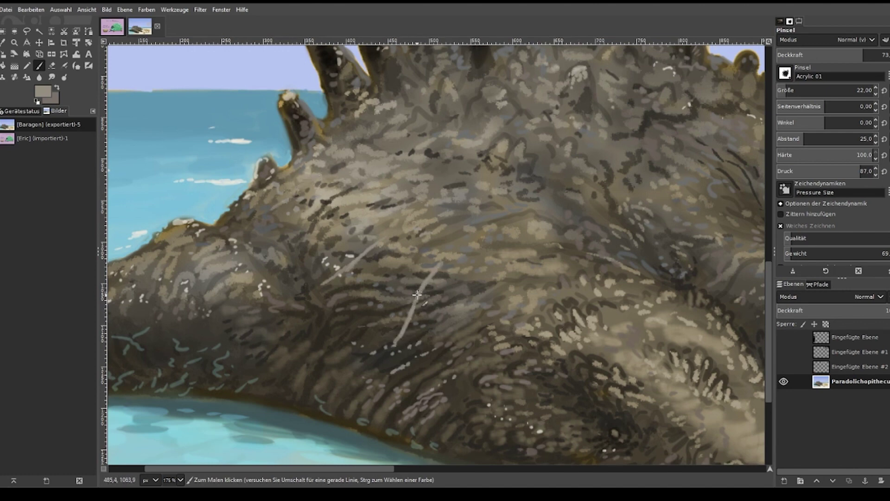
mouse_move(335, 262)
left_mouse_down()
mouse_move(272, 295)
mouse_move(304, 284)
mouse_move(330, 245)
mouse_move(277, 277)
left_mouse_up()
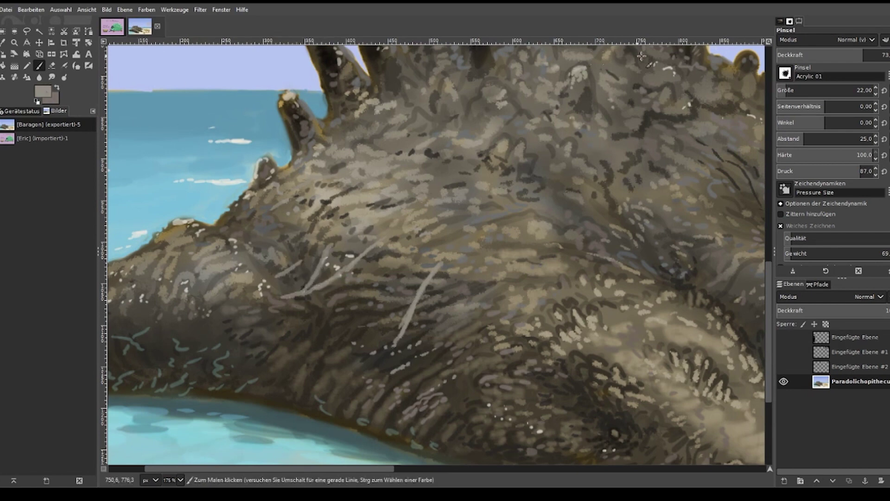
scroll(862, 55, "up", 14)
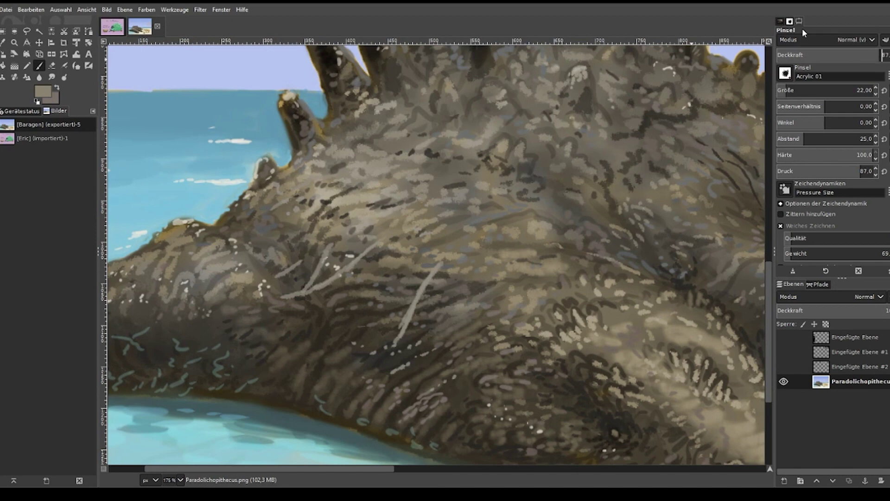
left_click_drag(267, 234, 210, 267)
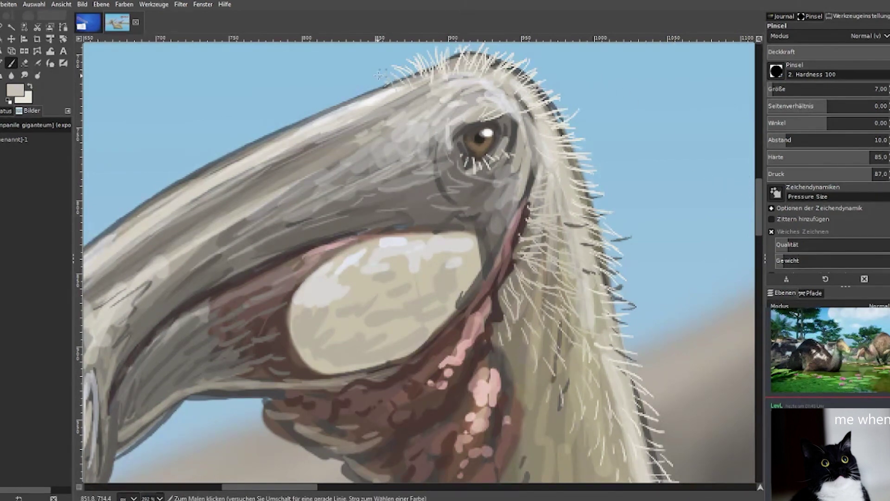
Swap the foreground and background colours for painting the long-snouted animal's pale bristles.
left_click(29, 87)
scroll(757, 183, "up", 5)
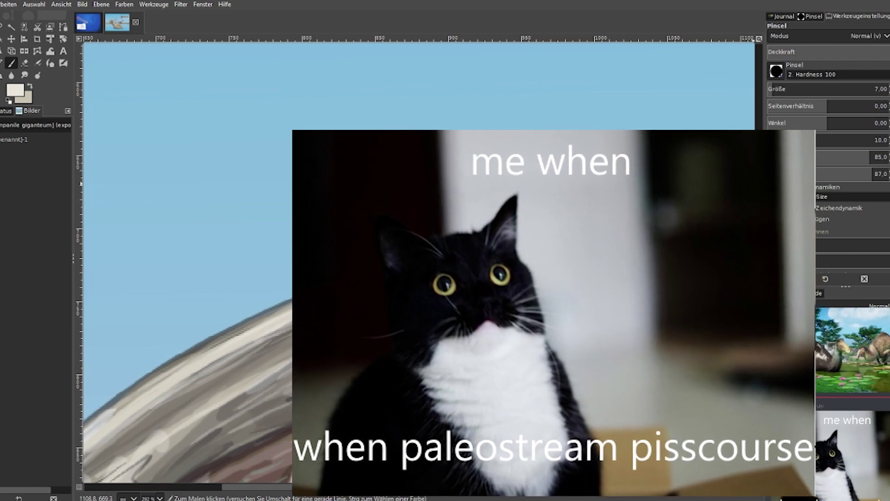
scroll(417, 262, "down", 5)
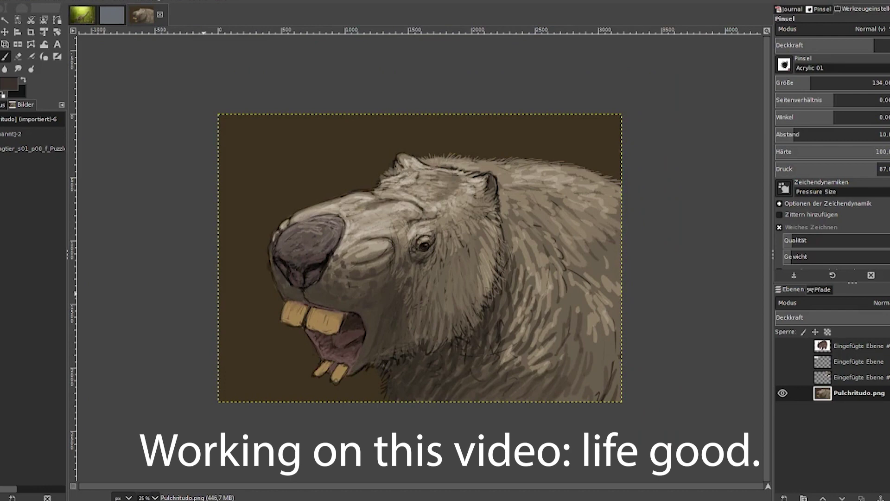
Sample a light fur tone from the muzzle, lower the Acrylic 01 brush's opacity, and paint highlights along the snout's outer edge beside the nose.
key("z")
left_click_drag(237, 198, 403, 345)
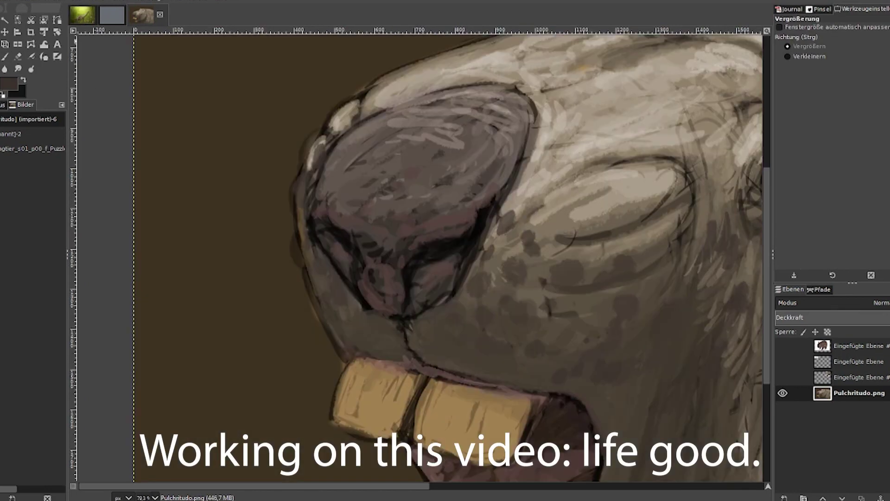
key("p")
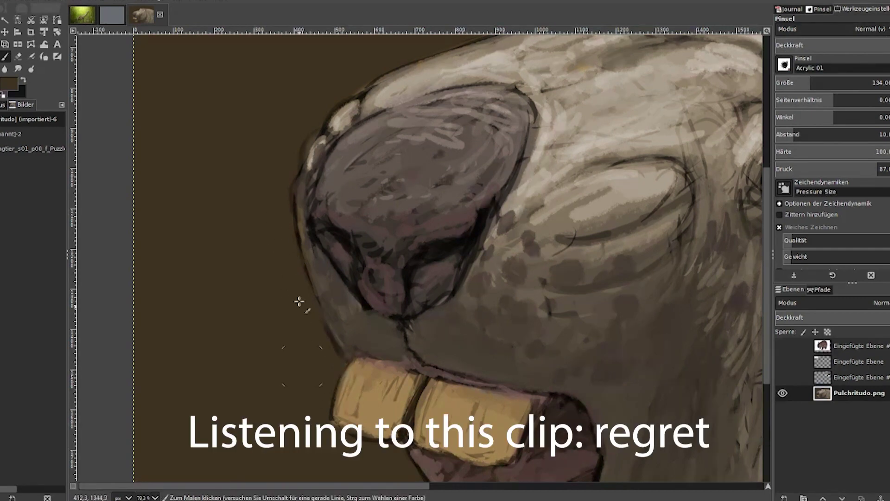
key("o")
left_click(343, 118)
left_click(5, 56)
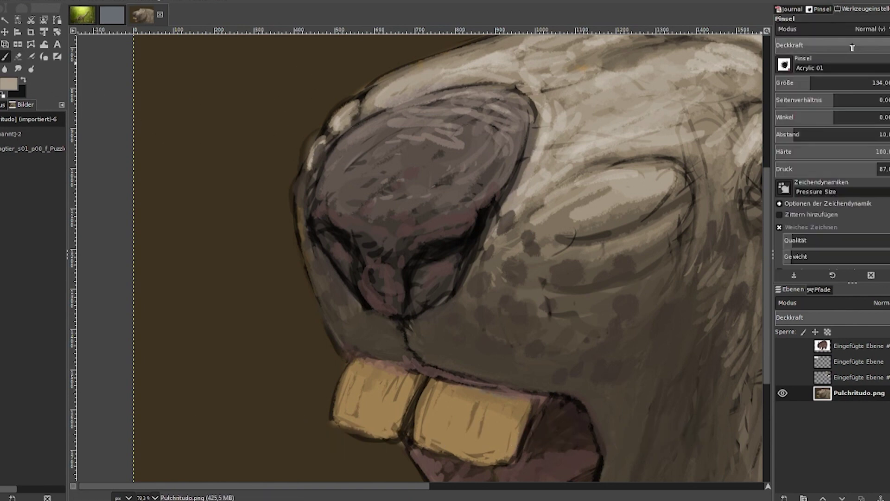
left_click_drag(852, 47, 823, 47)
left_click_drag(320, 139, 299, 218)
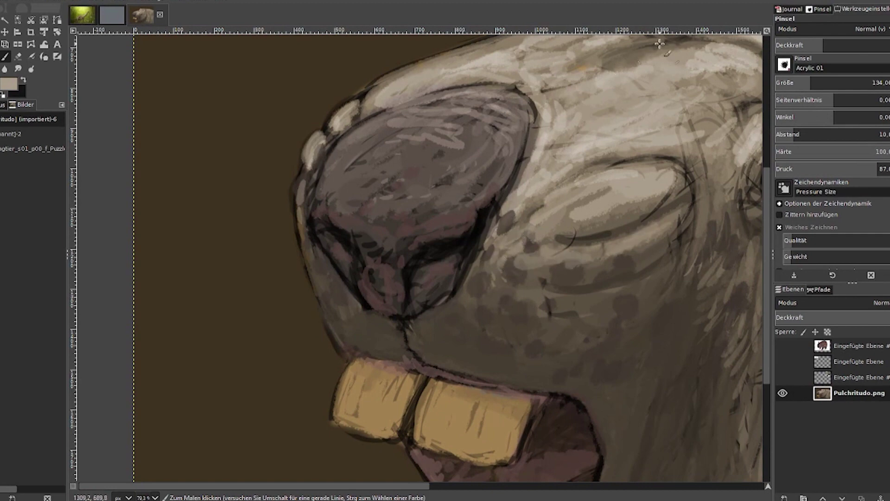
Sample the ochre colour of the teeth as the foreground colour for the Paintbrush.
scroll(764, 180, "down", 1)
scroll(764, 178, "up", 2)
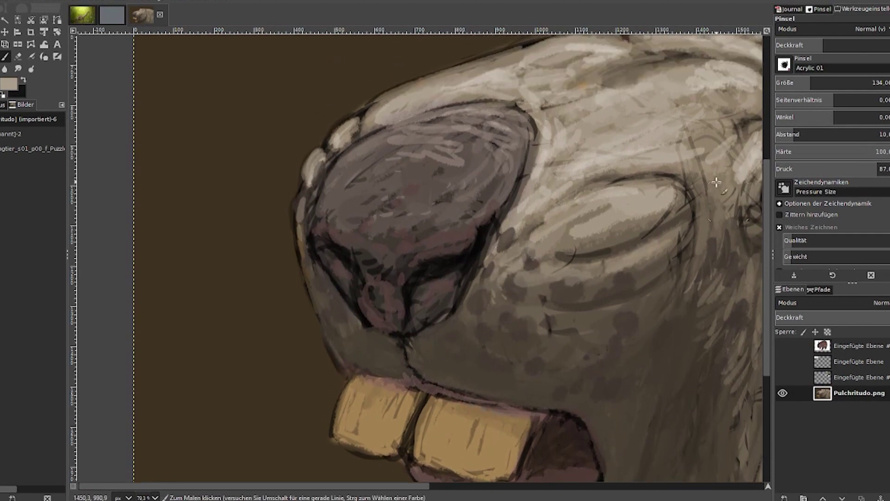
scroll(767, 227, "down", 5)
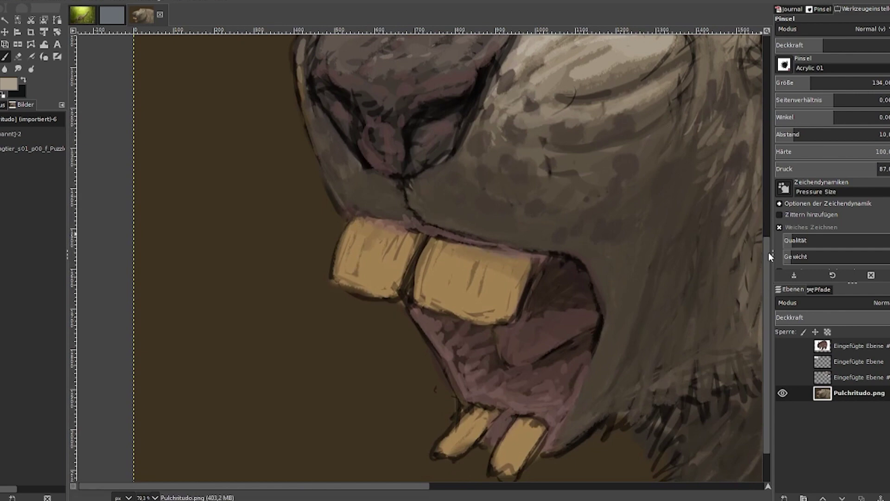
scroll(761, 232, "down", 2)
key("o")
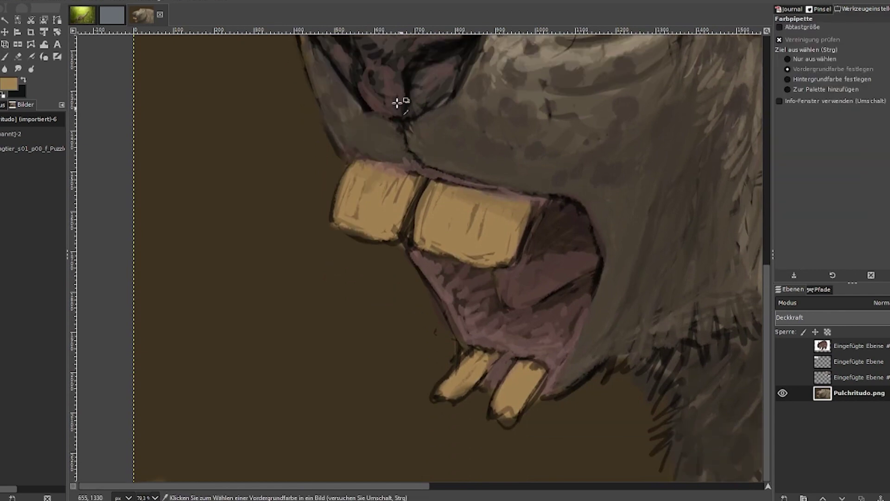
key("p")
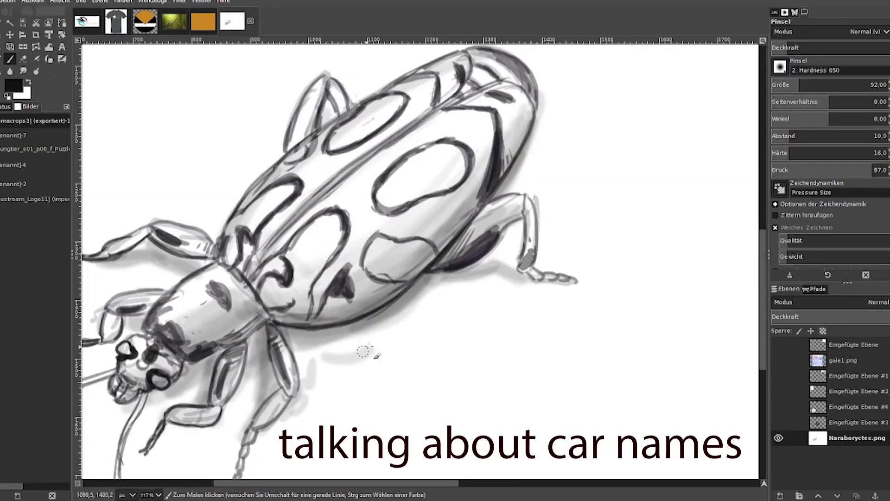
Paint soft grey shadow strokes on the ground beneath the beetle, and set the brush to size 143 and hardness 79.
mouse_move(459, 292)
left_mouse_down()
mouse_move(366, 348)
mouse_move(334, 415)
left_mouse_up()
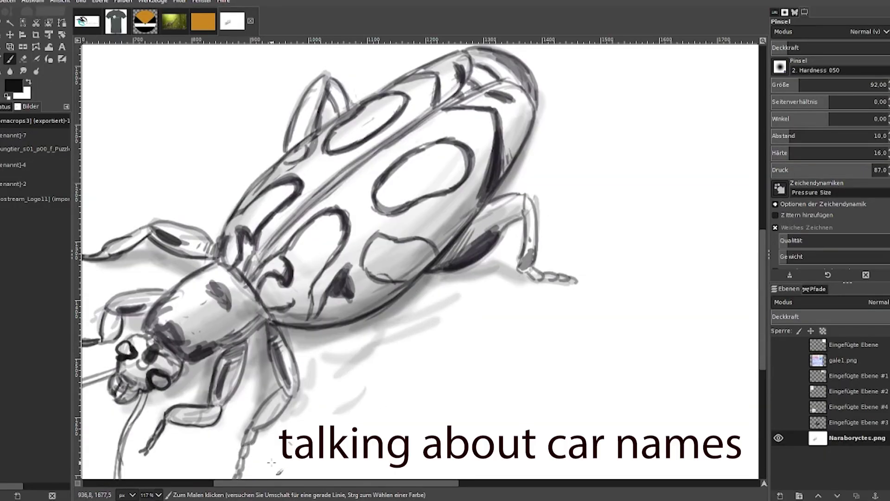
key("shift+ctrl+j")
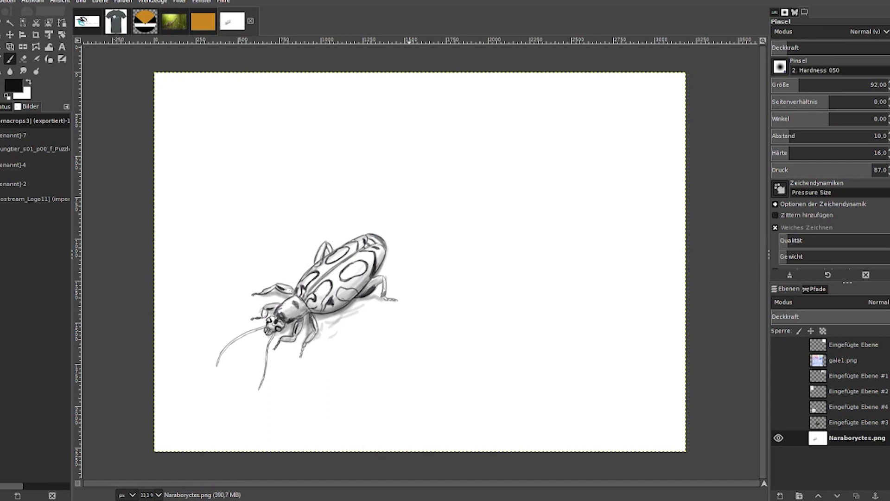
left_click(845, 153)
left_click(806, 83)
left_click(863, 153)
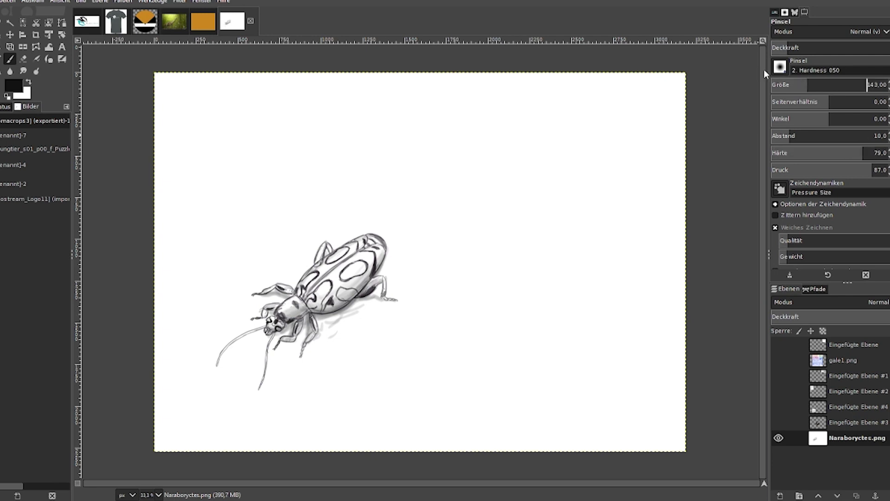
left_click_drag(299, 359, 277, 373)
left_click_drag(280, 391, 274, 397)
left_click_drag(312, 371, 410, 302)
left_click_drag(383, 340, 408, 316)
left_click_drag(389, 343, 306, 424)
left_click_drag(431, 323, 380, 416)
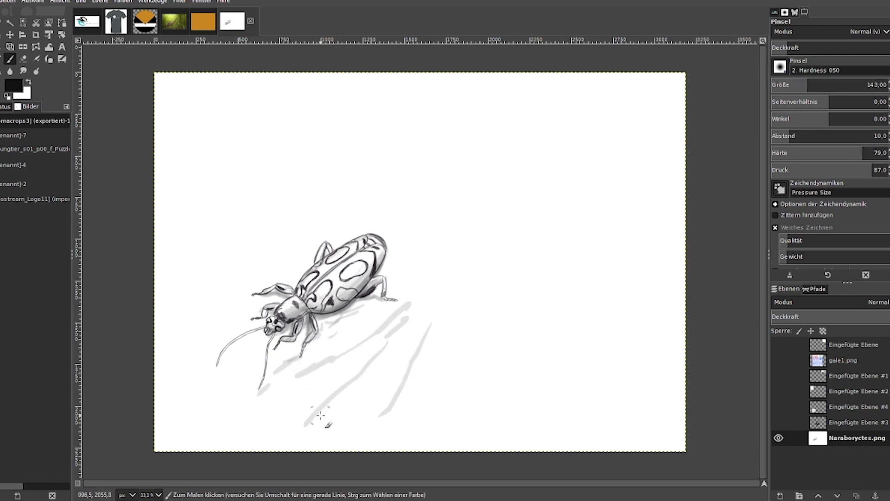
key("ctrl+z")
key("ctrl+z")
key("ctrl+z")
key("ctrl+z")
key("ctrl+z")
key("ctrl+z")
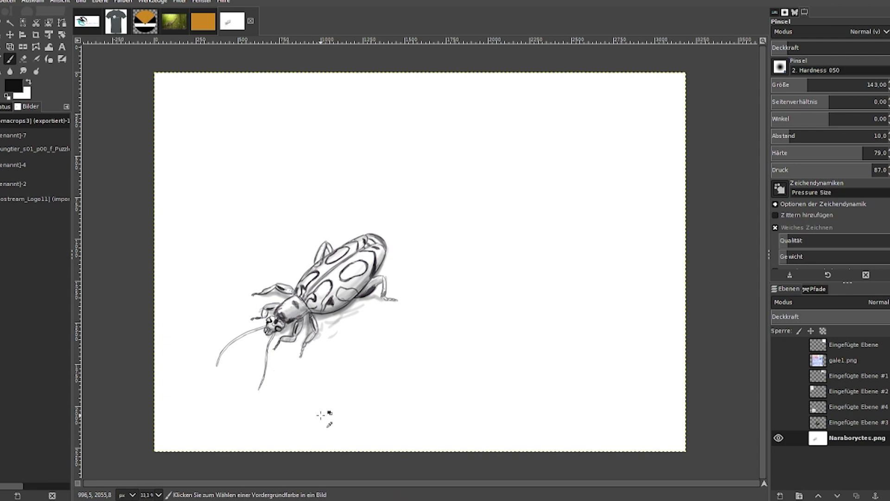
Set the brush size to 55, raise its opacity, and sketch strokes in the empty upper-right area of the beetle canvas.
left_click(800, 86)
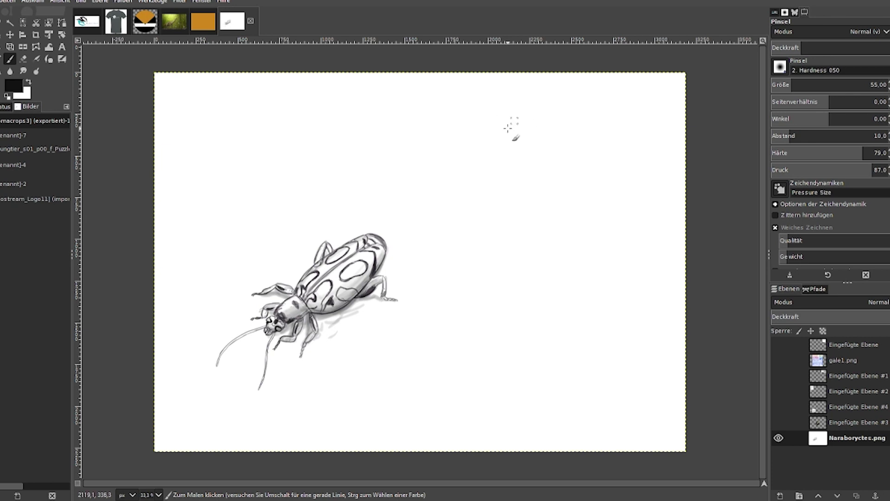
mouse_move(575, 106)
left_mouse_down()
mouse_move(530, 97)
mouse_move(485, 132)
left_mouse_up()
mouse_move(589, 126)
left_mouse_down()
mouse_move(597, 167)
mouse_move(554, 175)
left_mouse_up()
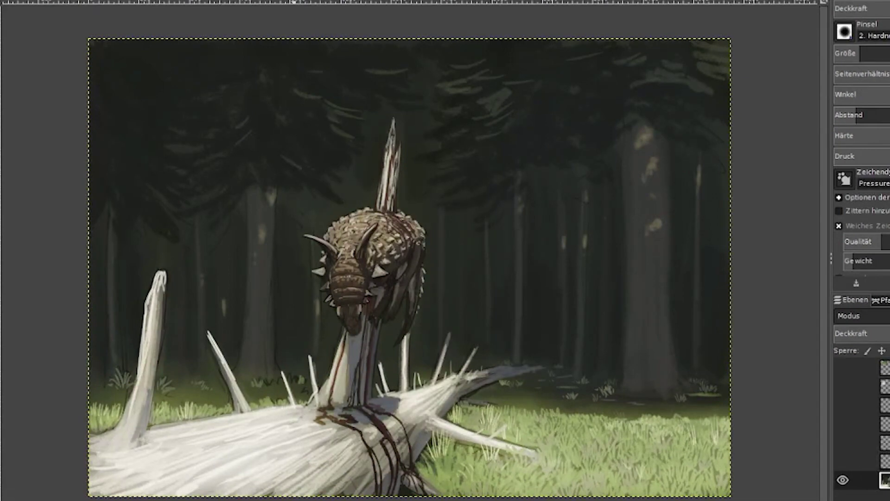
key("z")
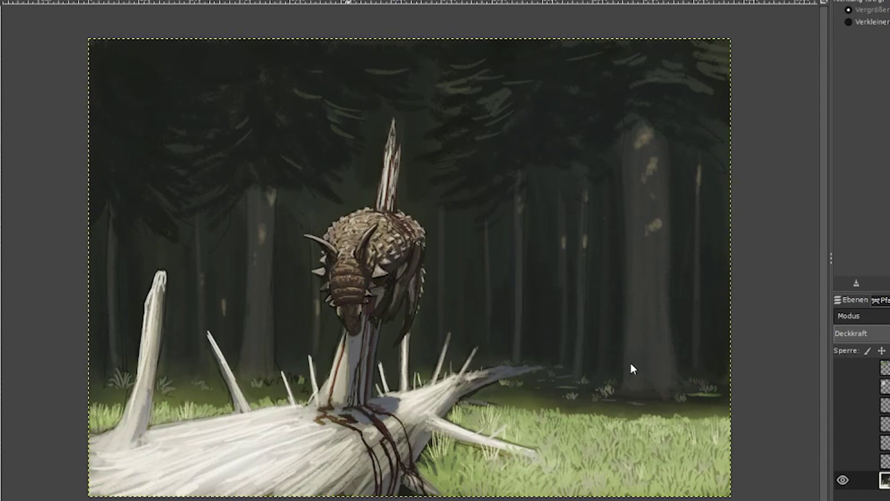
key("ctrl+v")
left_click_drag(326, 182, 561, 357)
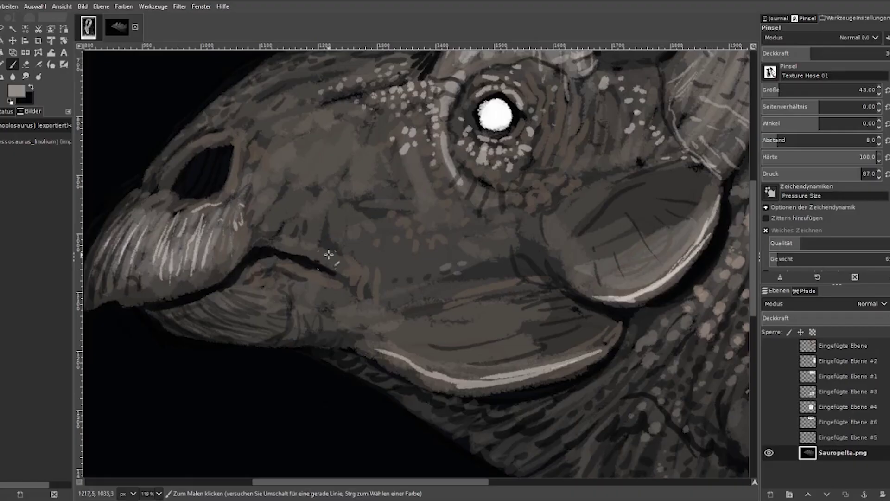
Paint grey scales over the Sauropelta's cheek and snout and lighter strokes on its lower jaw with the Texture Hose 01 brush at size 43.
mouse_move(296, 223)
left_mouse_down()
mouse_move(270, 162)
mouse_move(304, 162)
mouse_move(312, 147)
mouse_move(312, 169)
mouse_move(334, 136)
mouse_move(359, 175)
mouse_move(368, 157)
mouse_move(373, 175)
mouse_move(358, 190)
mouse_move(384, 185)
mouse_move(395, 163)
mouse_move(391, 194)
mouse_move(417, 169)
mouse_move(426, 173)
mouse_move(429, 192)
mouse_move(416, 198)
mouse_move(409, 221)
mouse_move(440, 200)
mouse_move(435, 220)
mouse_move(445, 232)
mouse_move(466, 213)
mouse_move(455, 231)
mouse_move(470, 237)
mouse_move(478, 225)
mouse_move(490, 241)
mouse_move(502, 224)
mouse_move(521, 233)
mouse_move(468, 253)
mouse_move(496, 260)
mouse_move(518, 241)
mouse_move(412, 262)
mouse_move(405, 250)
mouse_move(403, 268)
mouse_move(424, 273)
mouse_move(389, 267)
mouse_move(390, 256)
mouse_move(373, 255)
mouse_move(385, 249)
mouse_move(386, 232)
mouse_move(353, 231)
left_mouse_up()
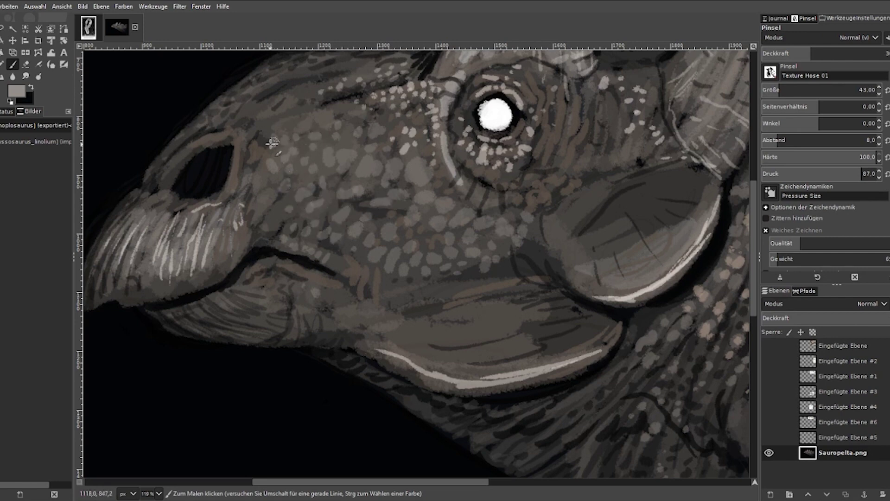
left_click_drag(529, 272, 526, 259)
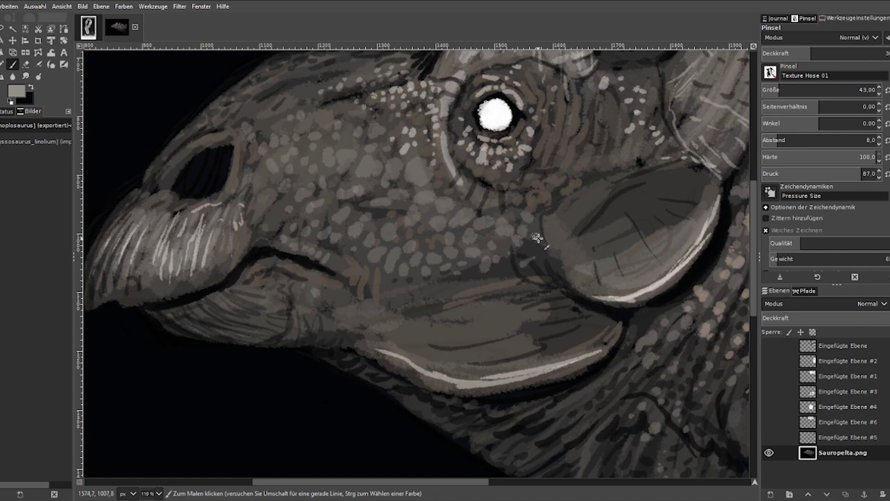
left_click_drag(561, 211, 614, 187)
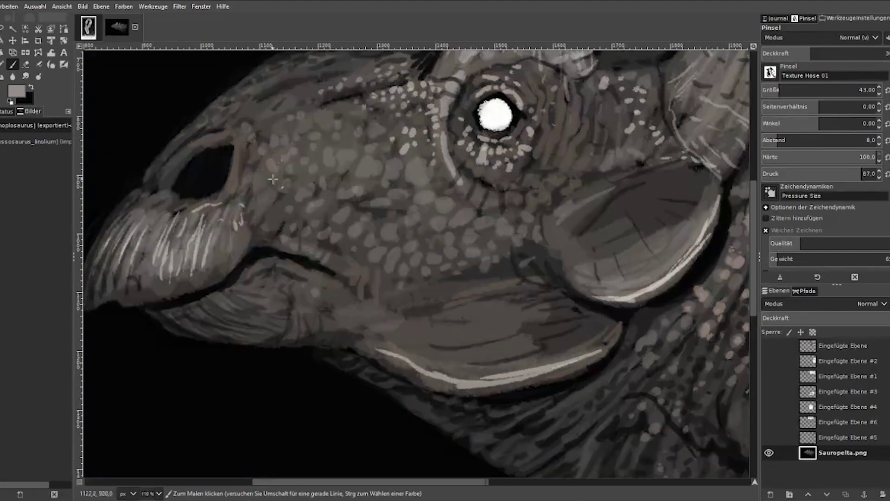
mouse_move(244, 290)
left_mouse_down()
mouse_move(213, 308)
mouse_move(254, 292)
mouse_move(196, 304)
mouse_move(220, 321)
mouse_move(254, 284)
mouse_move(283, 270)
mouse_move(267, 178)
mouse_move(238, 213)
mouse_move(238, 233)
mouse_move(250, 213)
mouse_move(260, 223)
mouse_move(280, 216)
left_mouse_up()
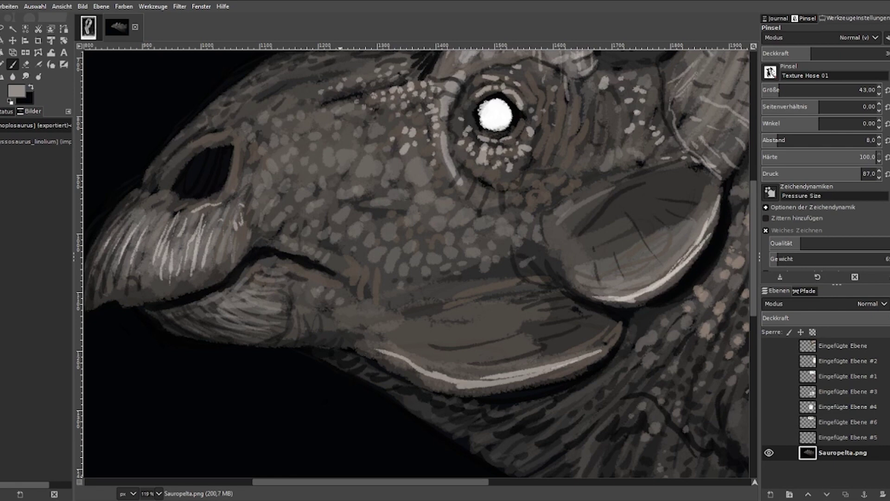
Adjust the size and opacity of the Texture Hose 01 brush for the Sauropelta painting.
key("minus")
key("minus")
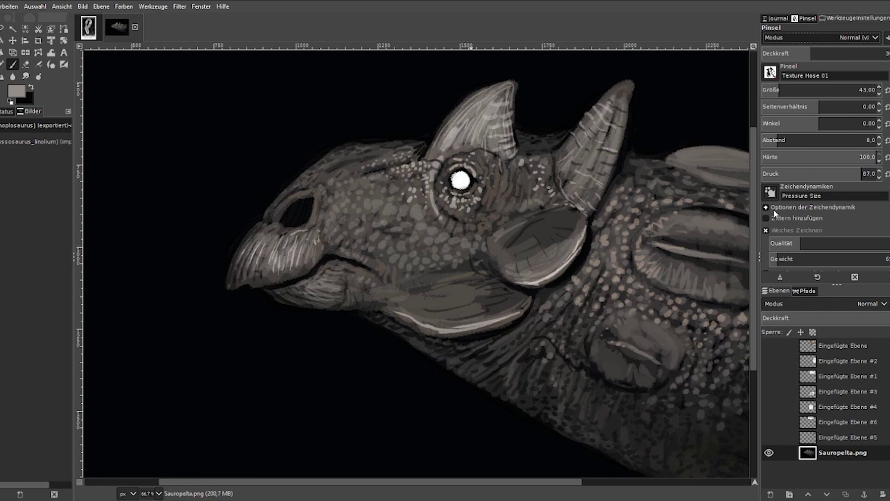
scroll(858, 38, "down", 3)
left_click(825, 89)
left_click(805, 53)
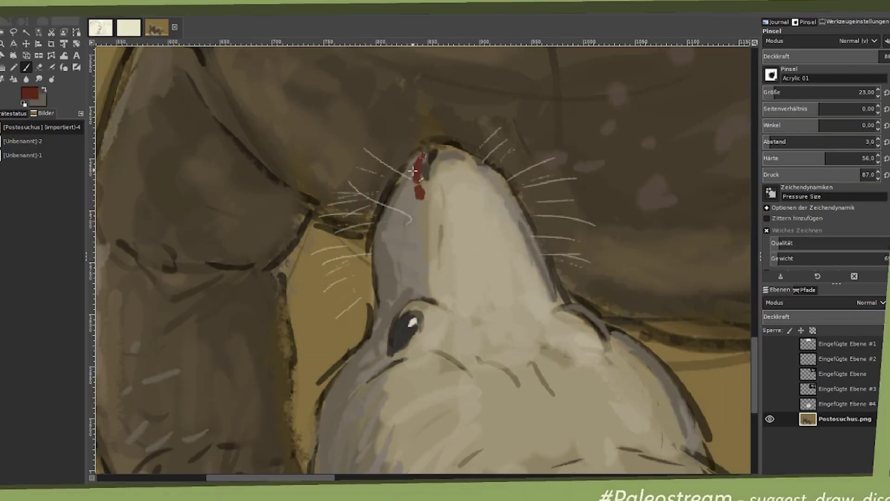
Paint dark red blood over the tip and both sides of the pale animal's muzzle with the Acrylic 01 brush at size 23.
mouse_move(420, 160)
left_mouse_down()
mouse_move(399, 191)
mouse_move(420, 190)
mouse_move(433, 146)
mouse_move(437, 165)
mouse_move(460, 150)
mouse_move(475, 156)
mouse_move(462, 157)
mouse_move(494, 173)
mouse_move(519, 219)
mouse_move(448, 155)
mouse_move(434, 176)
mouse_move(404, 178)
mouse_move(382, 225)
mouse_move(383, 254)
left_mouse_up()
mouse_move(392, 198)
left_mouse_down()
mouse_move(376, 228)
mouse_move(380, 269)
left_mouse_up()
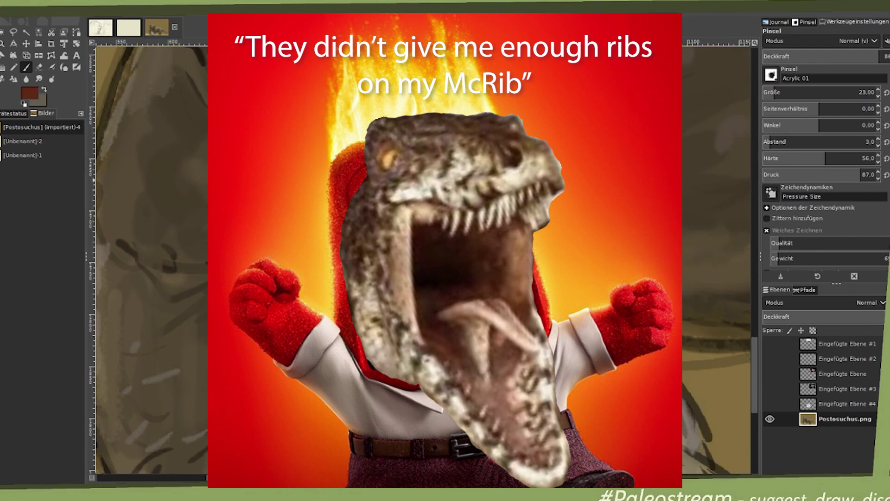
mouse_move(459, 217)
left_mouse_down()
mouse_move(521, 211)
mouse_move(536, 245)
left_mouse_up()
mouse_move(466, 172)
left_mouse_down()
mouse_move(434, 184)
mouse_move(424, 199)
mouse_move(433, 181)
mouse_move(412, 183)
mouse_move(406, 222)
mouse_move(390, 245)
mouse_move(405, 241)
mouse_move(400, 267)
left_mouse_up()
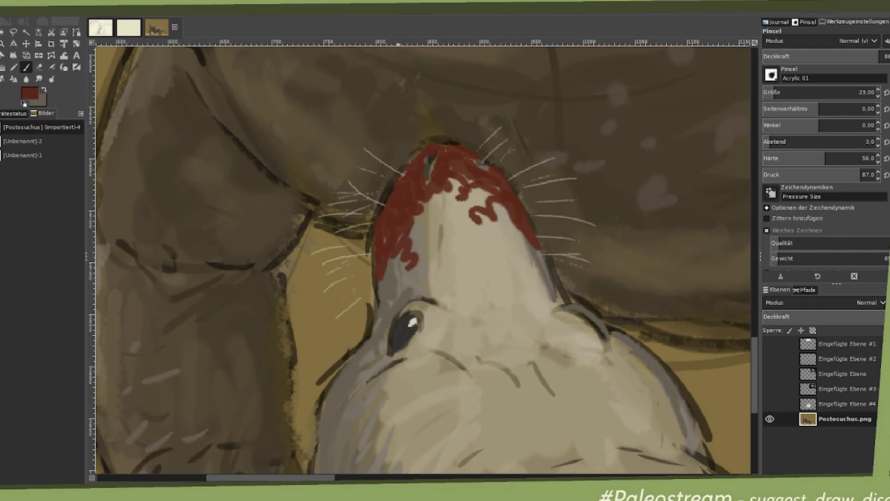
Add more dark red blood strokes across the upper middle of the pale animal's muzzle.
mouse_move(456, 214)
left_mouse_down()
mouse_move(521, 245)
mouse_move(515, 252)
mouse_move(558, 291)
mouse_move(546, 278)
mouse_move(470, 294)
mouse_move(437, 346)
mouse_move(442, 304)
mouse_move(426, 303)
mouse_move(480, 328)
mouse_move(455, 259)
mouse_move(517, 289)
mouse_move(544, 332)
mouse_move(563, 337)
mouse_move(523, 330)
mouse_move(490, 296)
mouse_move(450, 224)
mouse_move(454, 174)
mouse_move(486, 175)
mouse_move(458, 158)
mouse_move(427, 187)
left_mouse_up()
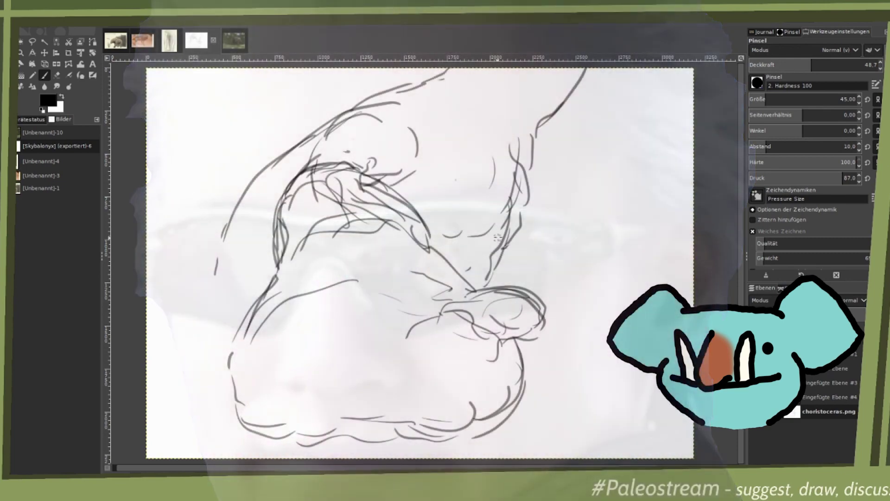
Sketch black contour strokes along the animal's upper-right edge and outer left flank with the 2. Hardness 100 brush at size 45.
mouse_move(516, 228)
left_mouse_down()
mouse_move(494, 282)
mouse_move(534, 199)
mouse_move(509, 147)
mouse_move(536, 146)
mouse_move(555, 82)
mouse_move(534, 105)
left_mouse_up()
mouse_move(522, 113)
left_mouse_down()
mouse_move(437, 85)
mouse_move(455, 88)
mouse_move(476, 70)
mouse_move(519, 89)
mouse_move(541, 133)
mouse_move(580, 85)
left_mouse_up()
mouse_move(286, 152)
left_mouse_down()
mouse_move(246, 206)
mouse_move(213, 286)
mouse_move(201, 262)
mouse_move(175, 319)
left_mouse_up()
left_click_drag(171, 342, 174, 356)
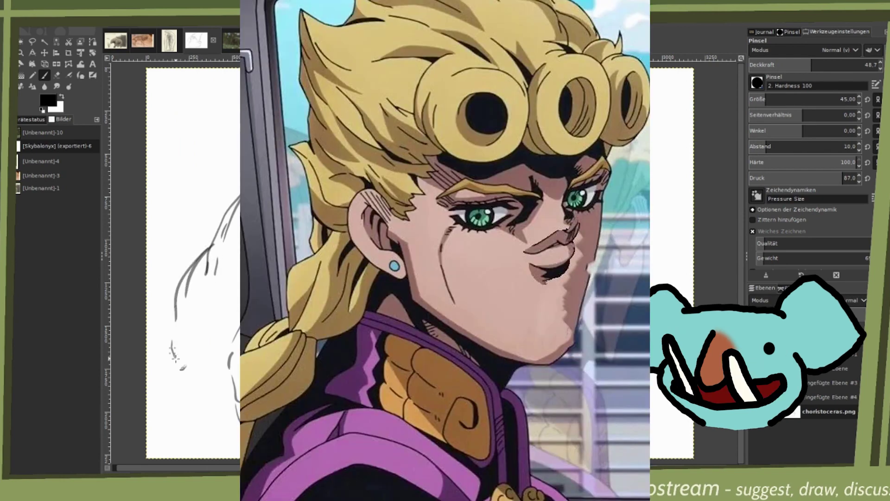
Sketch the contours of the narrow limb at the lower-left edge of the body, down to the canvas bottom.
mouse_move(208, 295)
left_mouse_down()
mouse_move(195, 345)
mouse_move(201, 311)
mouse_move(204, 376)
left_mouse_up()
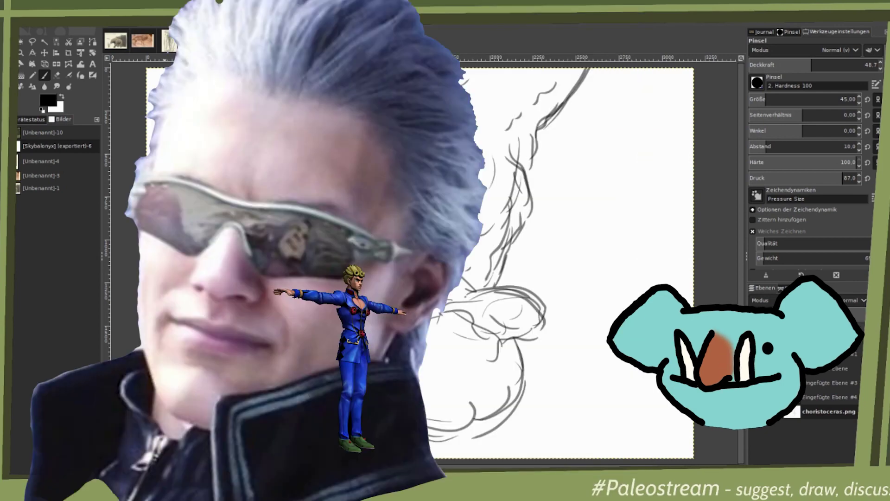
left_click_drag(167, 389, 159, 420)
mouse_move(165, 357)
left_mouse_down()
mouse_move(159, 382)
mouse_move(165, 307)
mouse_move(199, 271)
left_mouse_up()
left_click_drag(197, 323, 234, 408)
left_click_drag(204, 380, 237, 420)
left_click_drag(167, 392, 148, 447)
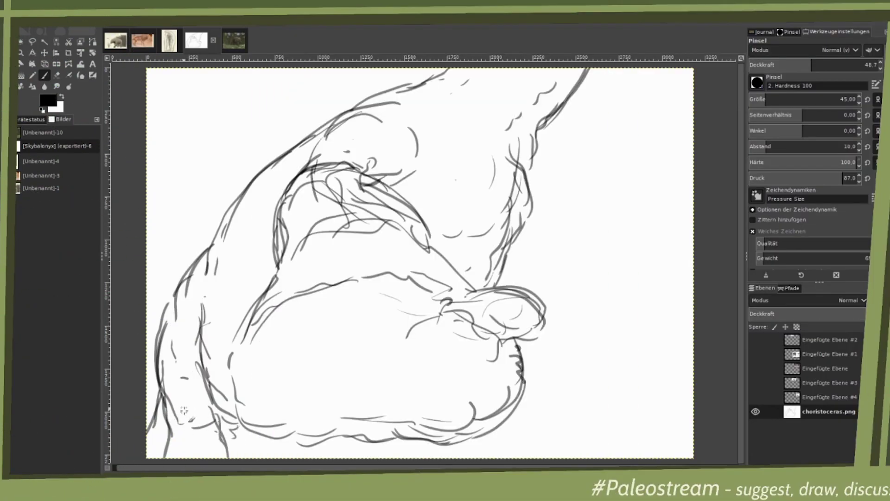
mouse_move(184, 410)
left_mouse_down()
mouse_move(195, 431)
mouse_move(172, 445)
left_mouse_up()
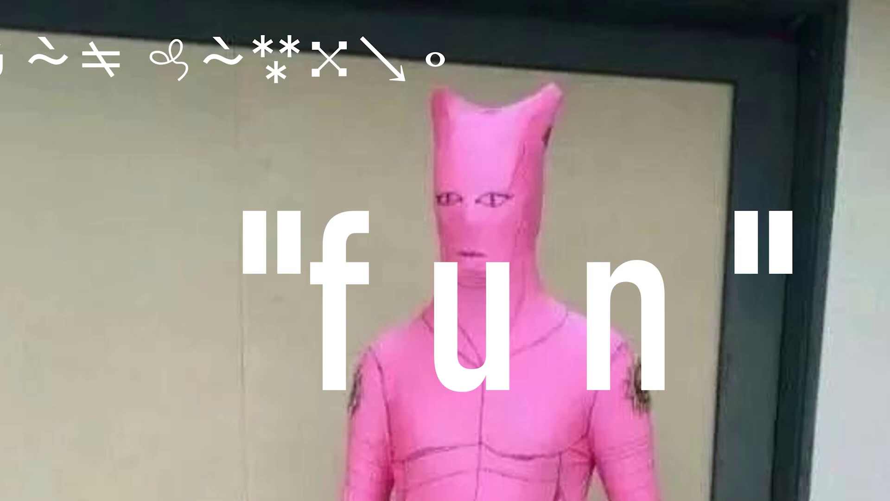
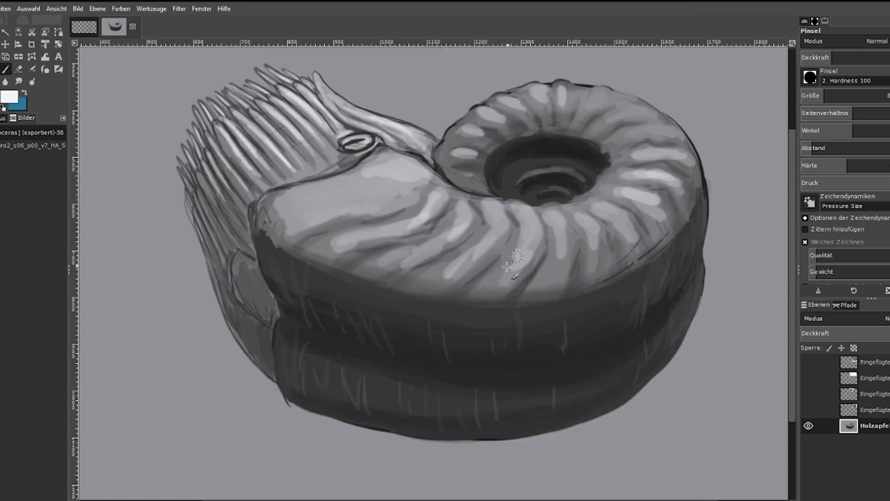
Paint light highlights on the ribs of the grey ammonite's coiled shell.
mouse_move(508, 265)
left_mouse_down()
mouse_move(555, 276)
mouse_move(568, 240)
mouse_move(592, 263)
mouse_move(598, 232)
mouse_move(633, 249)
mouse_move(617, 204)
mouse_move(654, 227)
mouse_move(614, 171)
mouse_move(649, 176)
mouse_move(649, 147)
mouse_move(661, 132)
mouse_move(600, 94)
mouse_move(584, 111)
mouse_move(608, 101)
mouse_move(573, 115)
mouse_move(562, 88)
mouse_move(530, 92)
mouse_move(543, 113)
mouse_move(497, 100)
left_mouse_up()
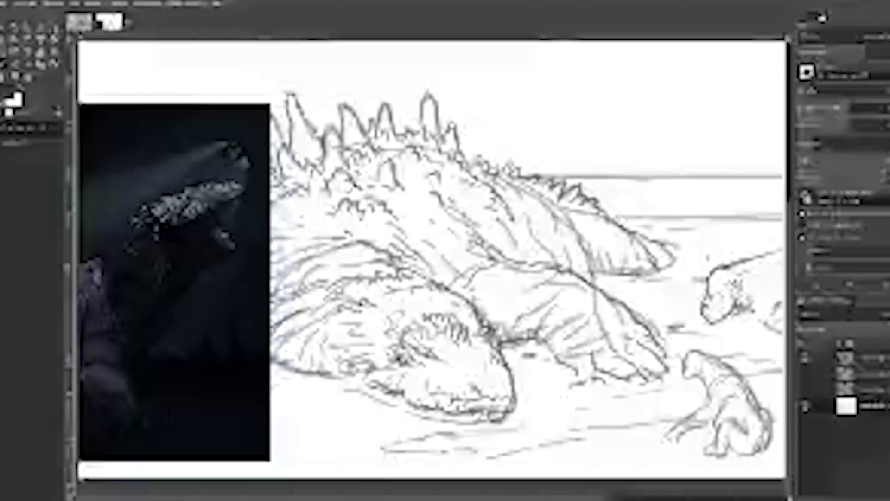
Sketch short texture lines over the head and neck of the large resting spiny reptile.
key("ctrl+a")
mouse_move(394, 380)
left_mouse_down()
mouse_move(324, 354)
mouse_move(318, 341)
left_mouse_up()
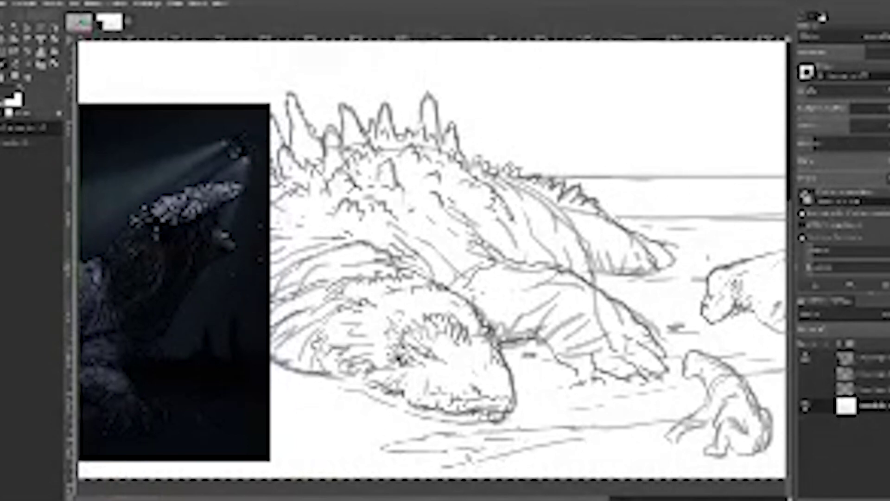
left_click_drag(399, 300, 398, 321)
mouse_move(341, 324)
left_mouse_down()
mouse_move(349, 343)
mouse_move(369, 308)
left_mouse_up()
mouse_move(366, 322)
left_mouse_down()
mouse_move(375, 330)
mouse_move(387, 313)
mouse_move(398, 315)
mouse_move(387, 327)
left_mouse_up()
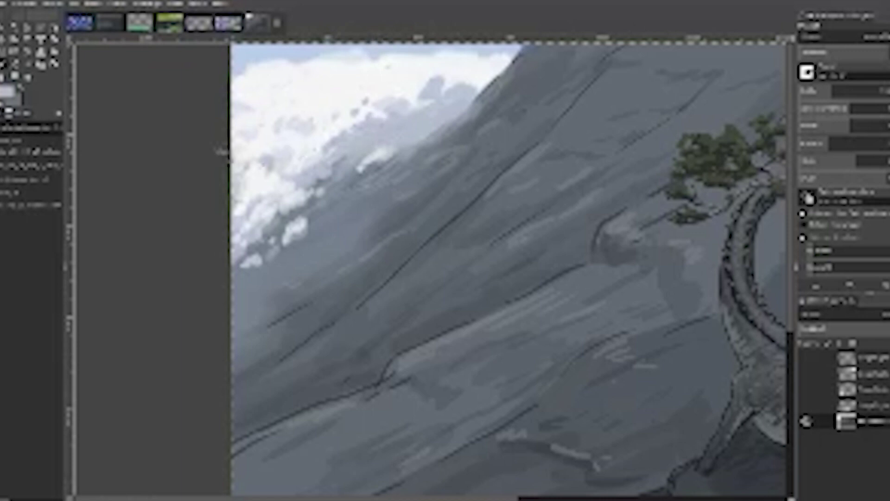
Paint light grey streaks over the rock faces surrounding the long-necked dinosaur.
scroll(193, 165, "down", 3)
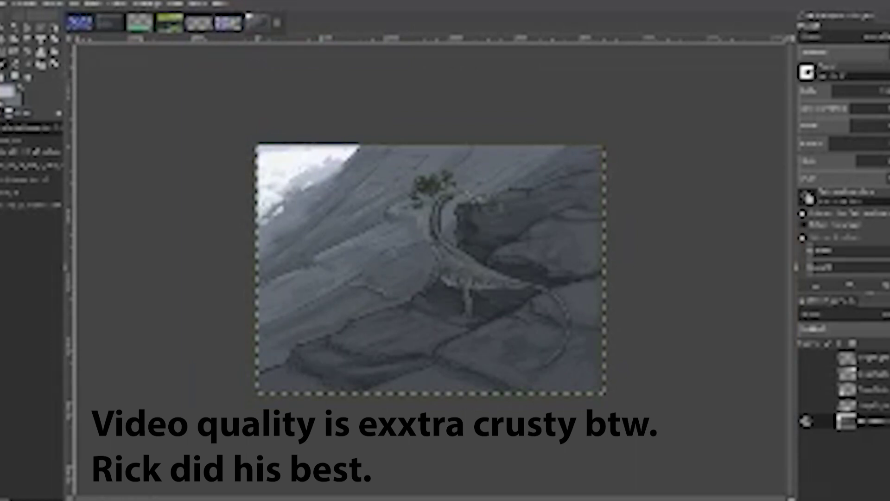
key("m")
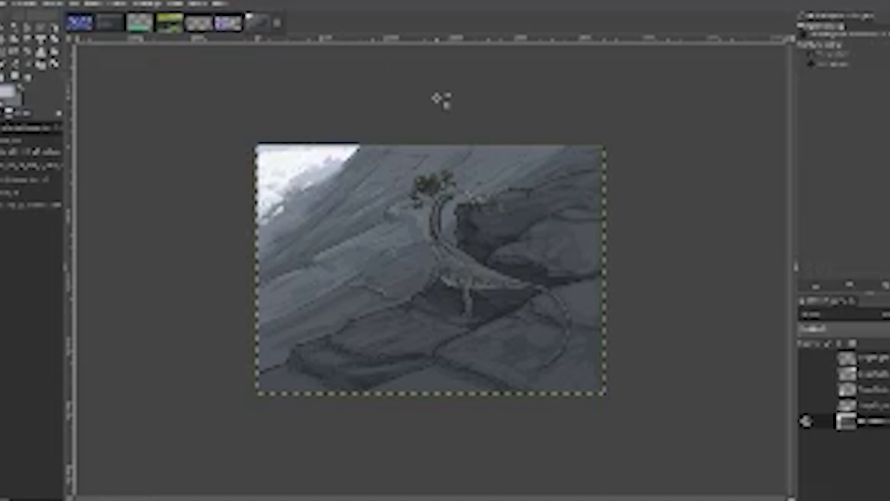
left_click_drag(248, 134, 626, 398)
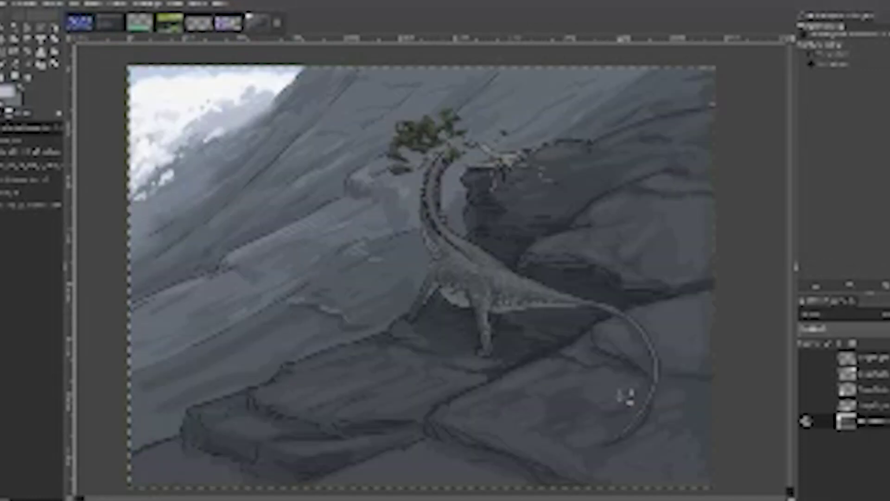
key("p")
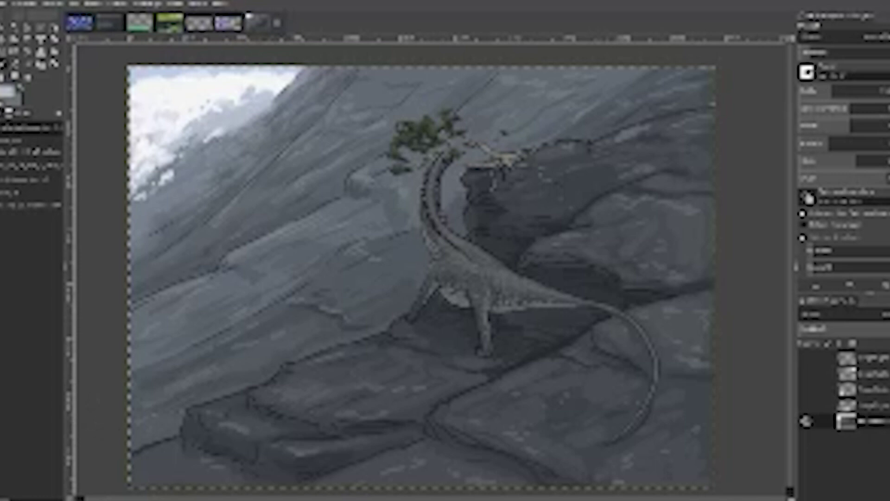
Paint small green moss patches on the rocks beside the long-necked dinosaur with a smaller brush coloured from the tree's foliage.
key("z")
left_click_drag(187, 108, 607, 398)
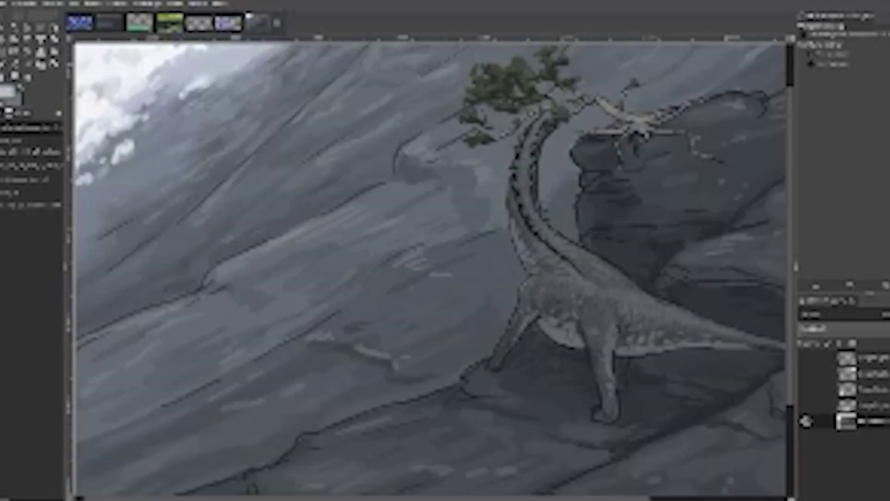
key("o")
left_click(520, 64)
key("p")
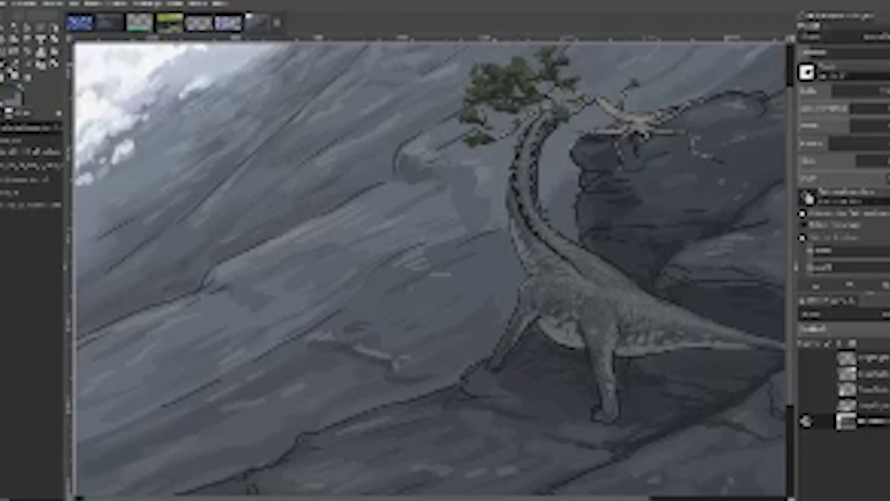
key("bracketleft")
key("bracketleft")
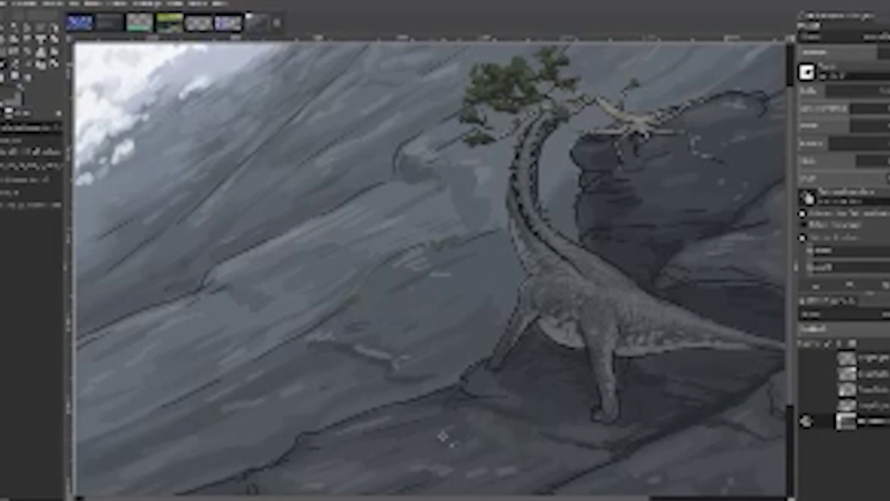
Dab more green moss along the rock crack near the dinosaur's tail and on the slope behind its body.
scroll(663, 443, "right", 5)
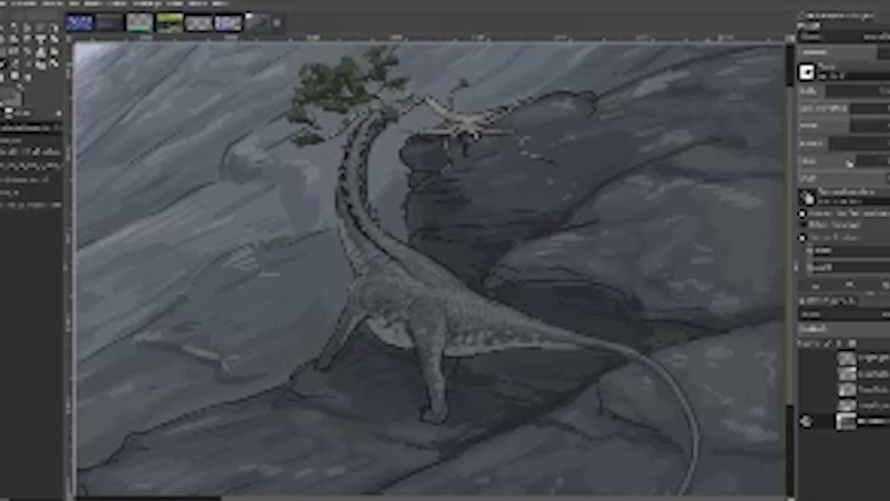
scroll(516, 267, "left", 10)
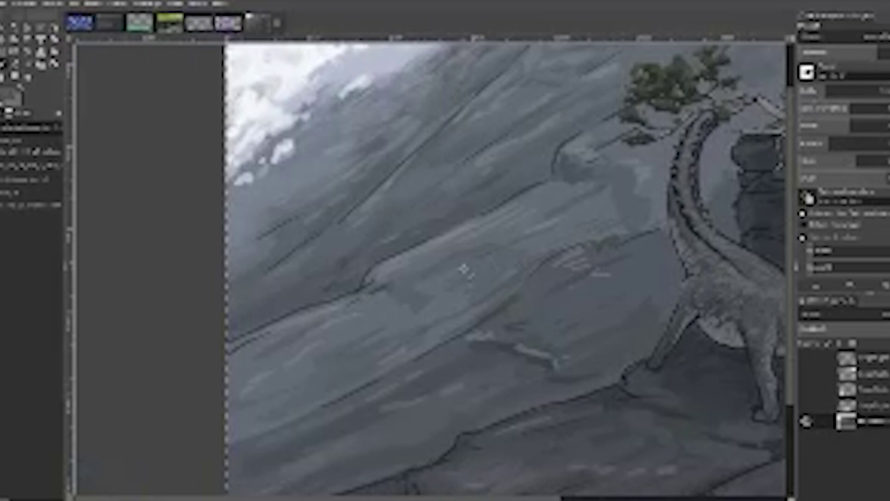
key("shift+ctrl+j")
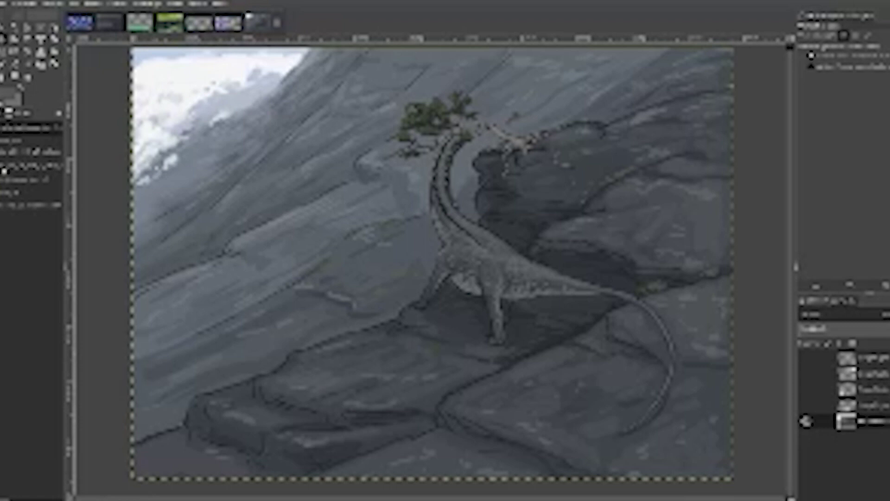
left_click(268, 206)
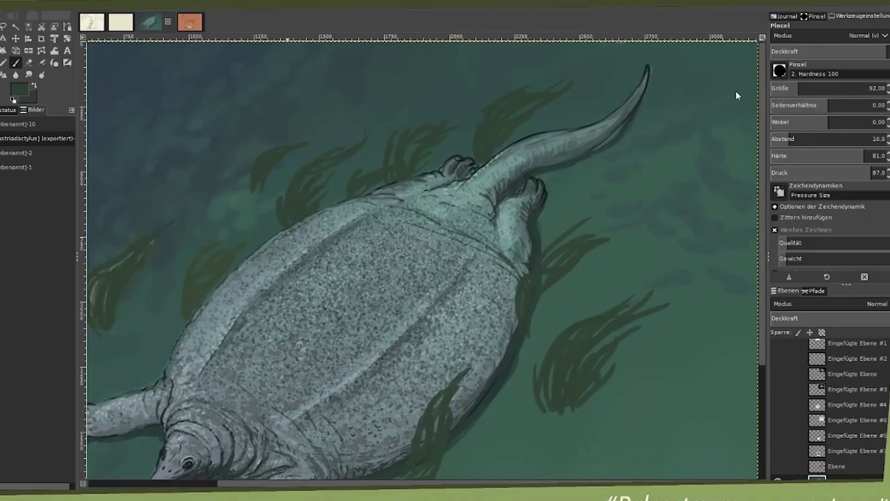
Paint dark green strokes in the water and seaweed around the shelled marine reptile with the 2. Hardness 100 brush at size 92.
mouse_move(373, 132)
left_mouse_down()
mouse_move(415, 97)
mouse_move(394, 122)
mouse_move(410, 124)
mouse_move(350, 108)
mouse_move(361, 108)
mouse_move(348, 134)
left_mouse_up()
mouse_move(611, 277)
left_mouse_down()
mouse_move(684, 198)
mouse_move(608, 288)
mouse_move(645, 258)
mouse_move(593, 299)
mouse_move(640, 270)
mouse_move(605, 312)
mouse_move(618, 205)
mouse_move(658, 180)
mouse_move(600, 201)
mouse_move(638, 174)
mouse_move(635, 207)
mouse_move(616, 215)
mouse_move(676, 185)
left_mouse_up()
scroll(761, 182, "down", 5)
mouse_move(428, 331)
left_mouse_down()
mouse_move(381, 379)
mouse_move(438, 365)
mouse_move(358, 411)
mouse_move(418, 380)
mouse_move(394, 403)
mouse_move(341, 399)
mouse_move(438, 352)
left_mouse_up()
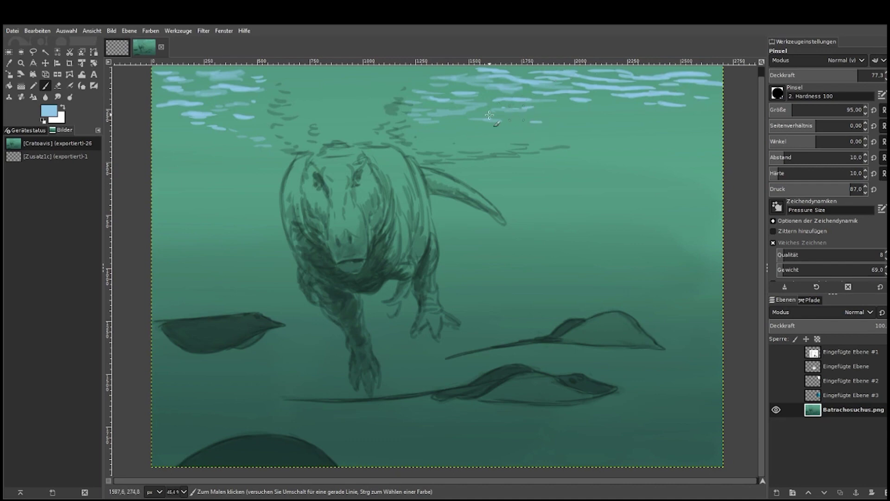
Paint light blue glints below the water surface above the swimming animal, lowering the brush opacity to 53 for the fainter ones.
mouse_move(415, 132)
left_mouse_down()
mouse_move(455, 125)
mouse_move(423, 120)
left_mouse_up()
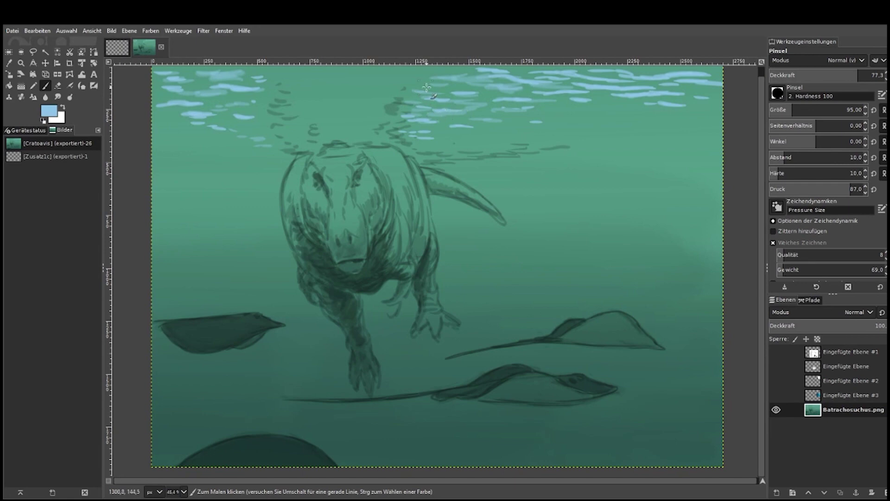
key("less")
key("less")
key("less")
key("less")
key("less")
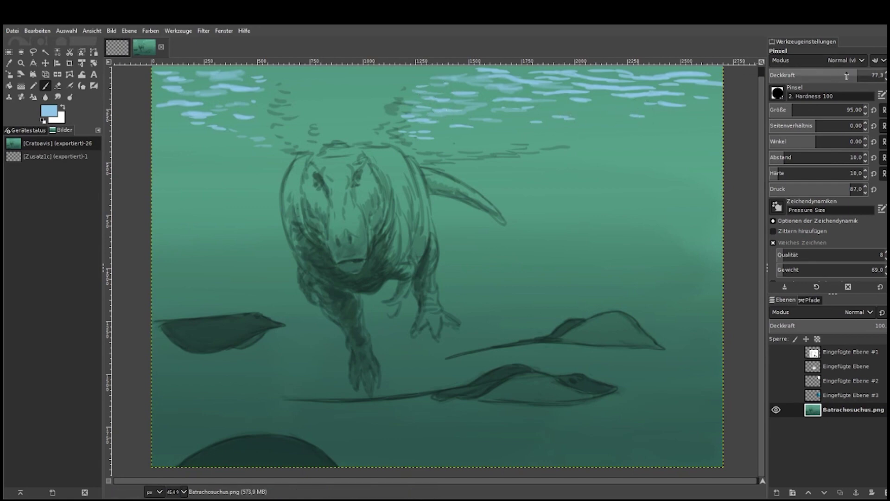
left_click_drag(672, 124, 618, 115)
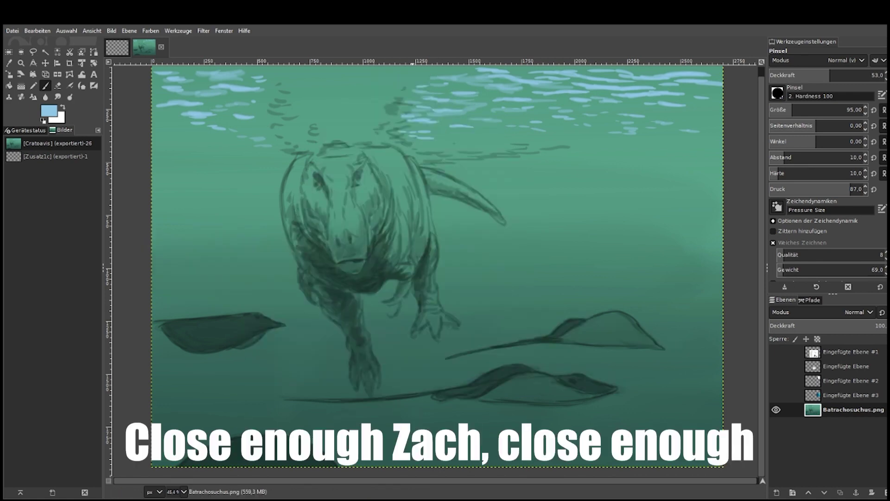
Pick a dark green from the swimming animal's underside and paint shading over its lower body with a more opaque brush.
key("z")
left_click(273, 199)
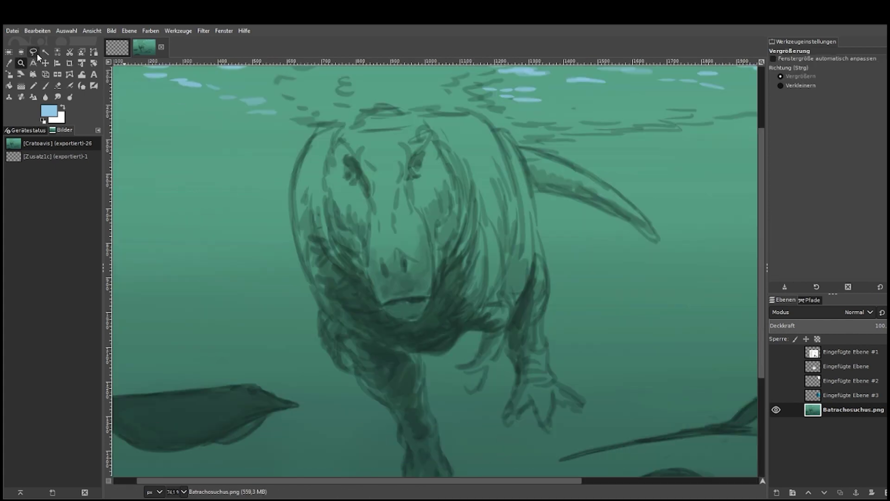
left_click(9, 63)
left_click(447, 335)
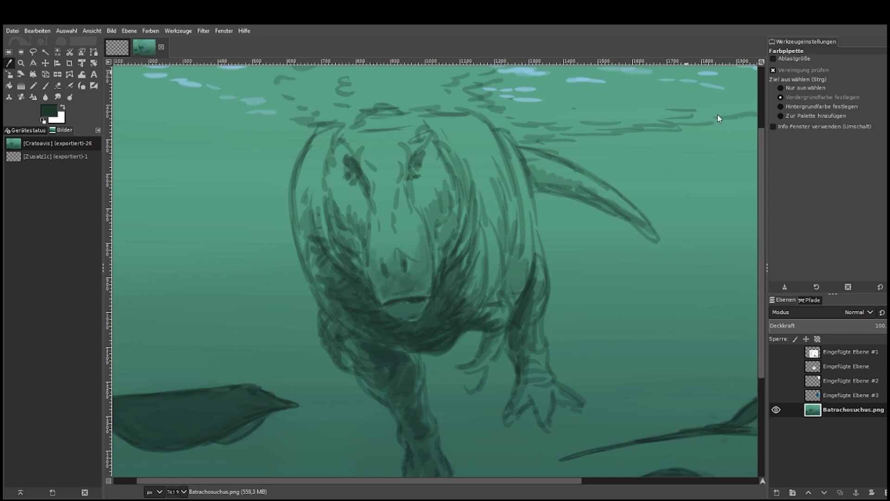
key("p")
left_click_drag(833, 76, 853, 76)
left_click(789, 110)
mouse_move(426, 337)
left_mouse_down()
mouse_move(457, 306)
mouse_move(459, 332)
mouse_move(477, 320)
mouse_move(495, 324)
mouse_move(424, 350)
mouse_move(449, 336)
mouse_move(440, 328)
mouse_move(412, 334)
mouse_move(466, 244)
left_mouse_up()
mouse_move(453, 293)
left_mouse_down()
mouse_move(473, 306)
mouse_move(502, 276)
left_mouse_up()
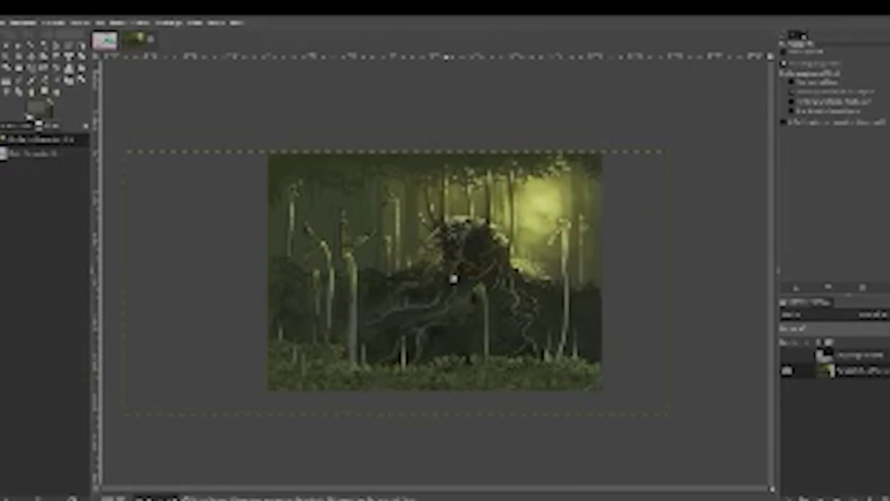
Crop the swamp forest canvas to the edges of the painted picture.
left_click(56, 59)
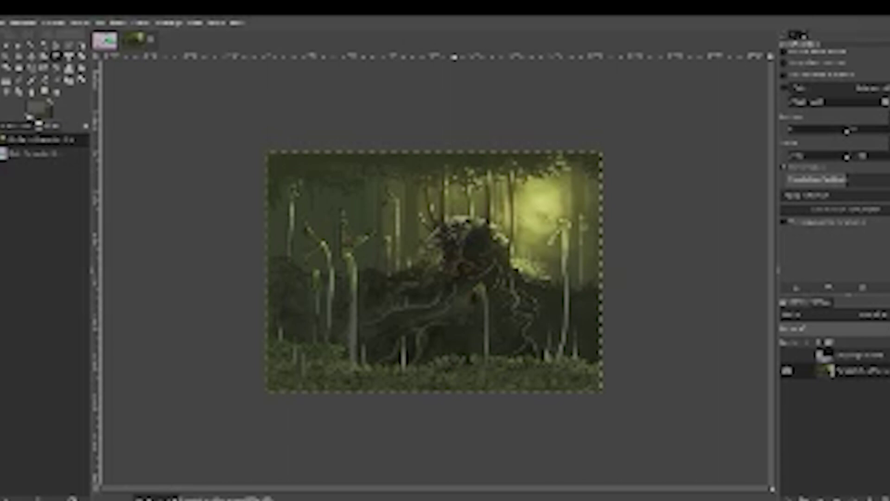
key("z")
left_click_drag(260, 150, 605, 392)
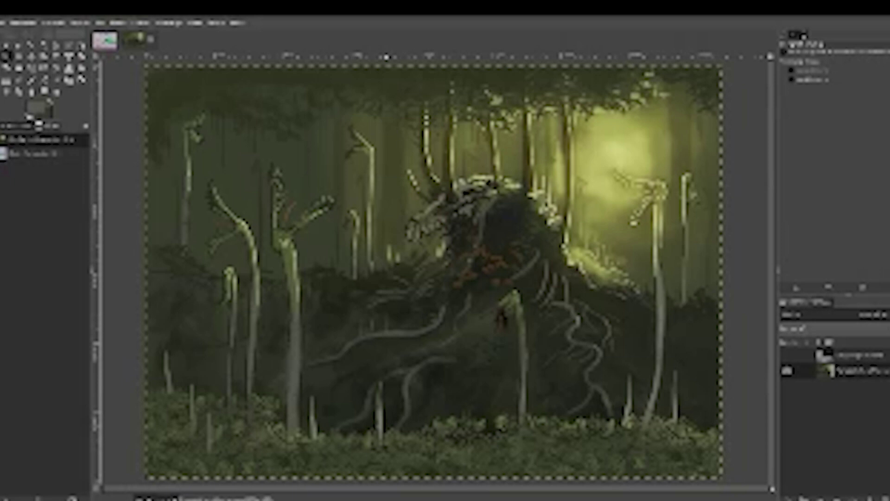
Paste the reference picture of the crouching figure into the upper-right corner and erase the entire forest painting from its layer.
key("ctrl+v")
key("shift+e")
mouse_move(210, 202)
left_mouse_down()
mouse_move(200, 121)
mouse_move(167, 278)
mouse_move(201, 380)
mouse_move(260, 116)
mouse_move(318, 198)
mouse_move(369, 411)
left_mouse_up()
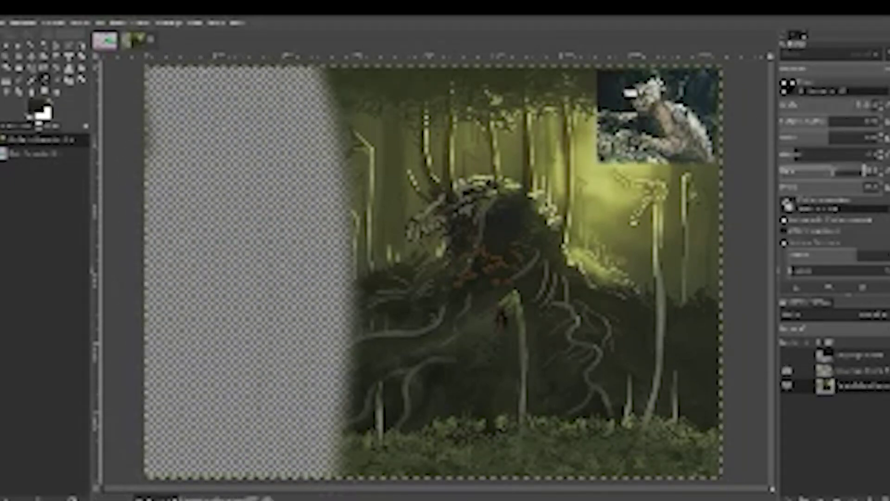
mouse_move(264, 348)
left_mouse_down()
mouse_move(371, 463)
mouse_move(395, 90)
mouse_move(485, 290)
mouse_move(522, 480)
mouse_move(579, 62)
mouse_move(686, 477)
mouse_move(723, 130)
left_mouse_up()
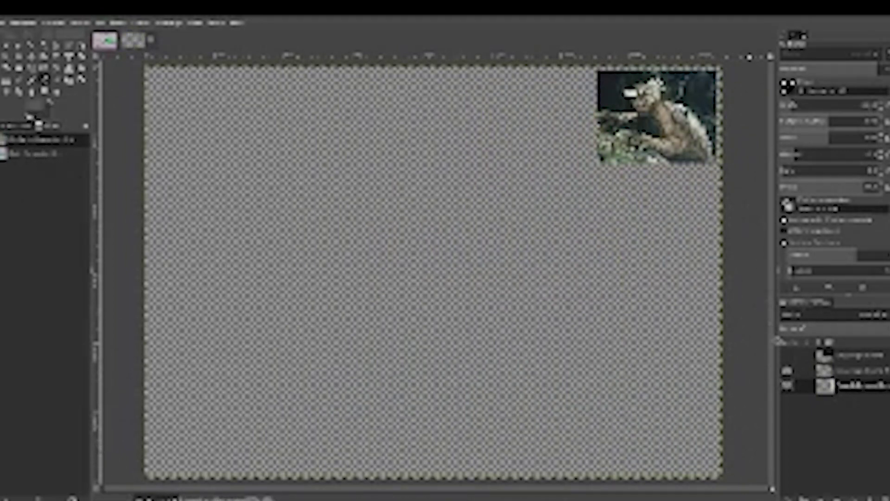
Fill the emptied forest canvas with dark olive green and clear it with the default colours.
key("ctrl+comma")
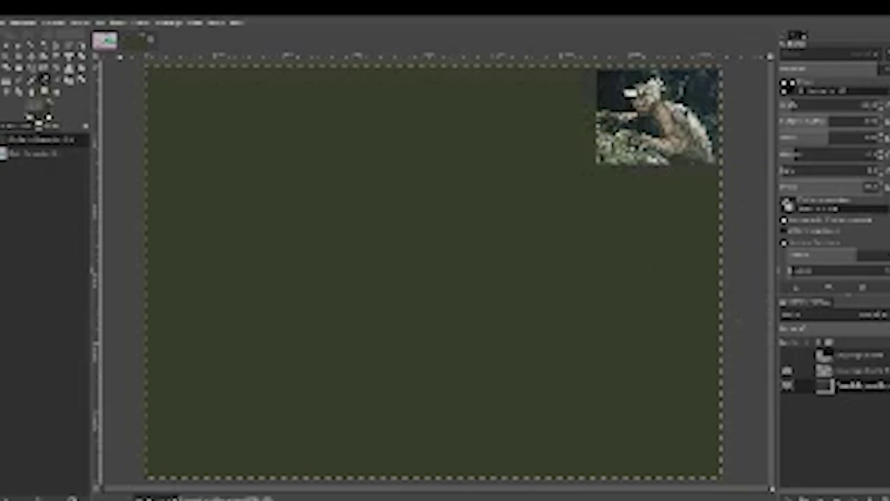
key("d")
key("Delete")
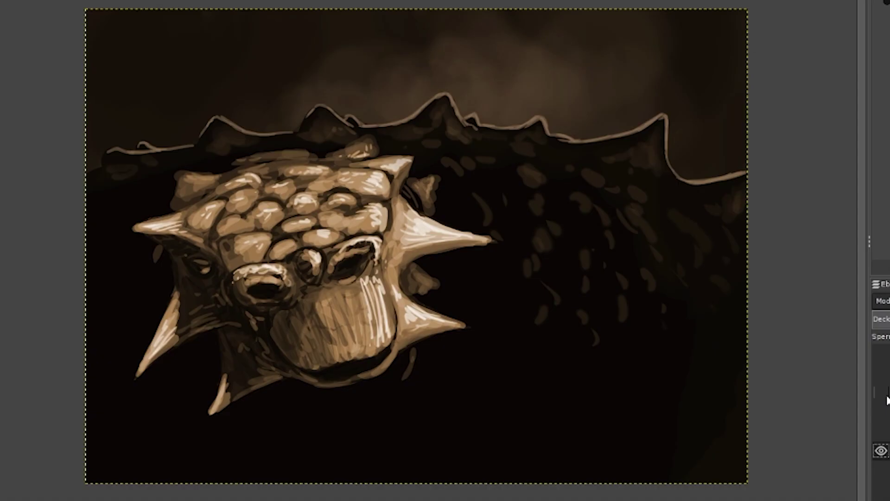
Show the darkened version of the armoured dinosaur painting and the caption layer "I fear no theropod.".
left_click(885, 394)
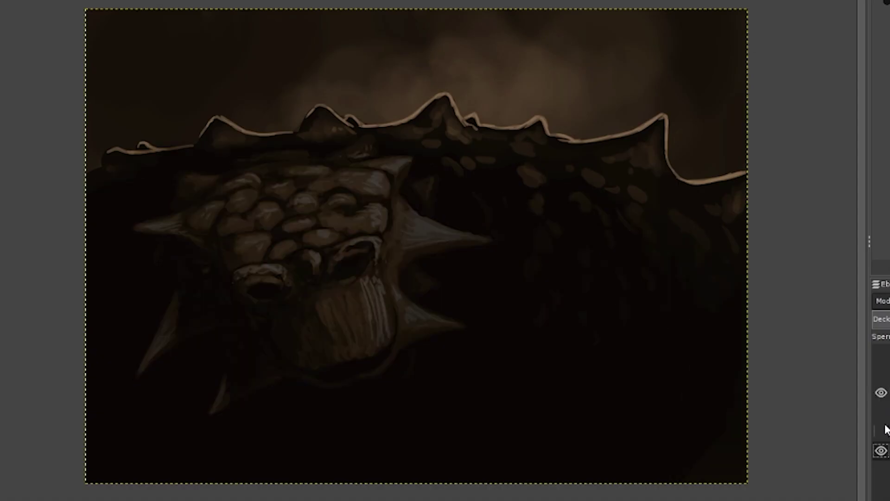
left_click(884, 374)
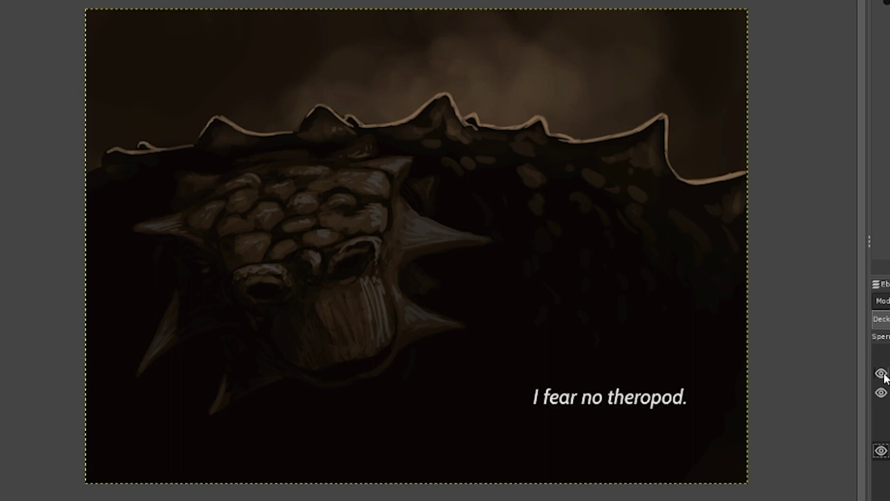
Hide the caption and darkening layers of the armoured dinosaur painting and switch the visibility of the layer above them.
left_click(882, 374)
left_click(881, 393)
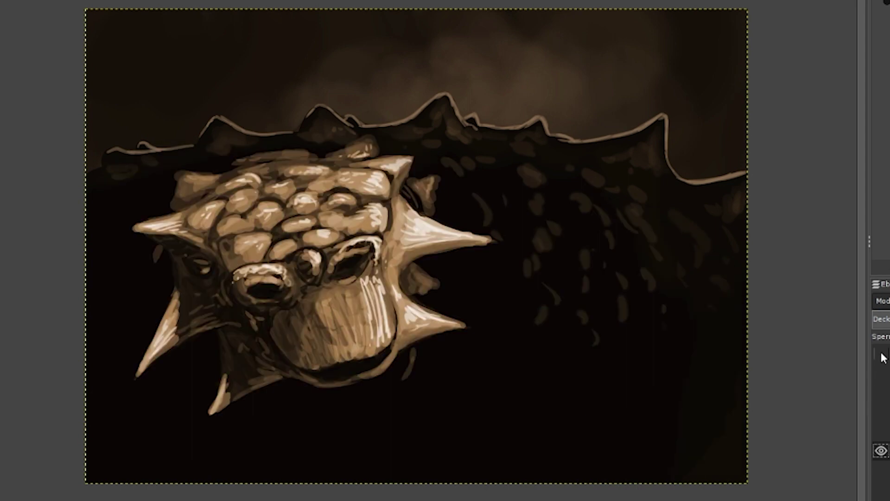
left_click(881, 355)
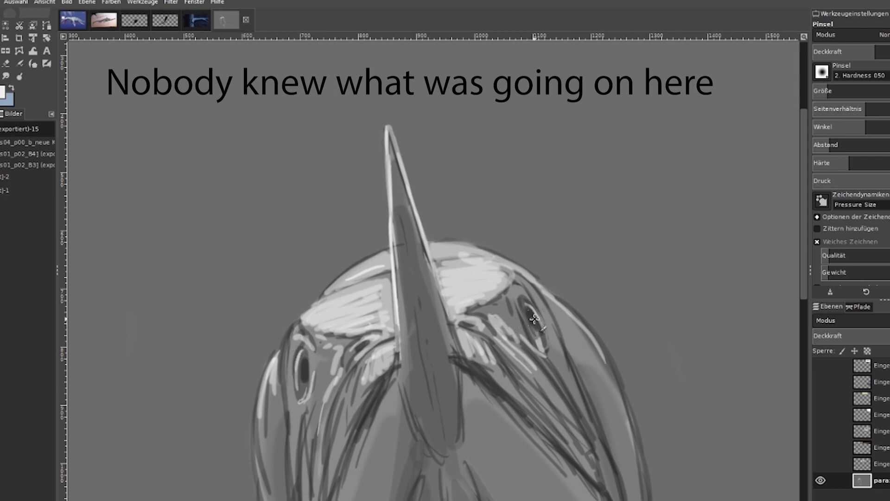
Paint light highlights around the grey crested head's central horn, brow and cheek ridges, and along the outer side of the head.
mouse_move(559, 320)
left_mouse_down()
mouse_move(569, 335)
mouse_move(563, 319)
mouse_move(602, 371)
left_mouse_up()
scroll(805, 171, "down", 5)
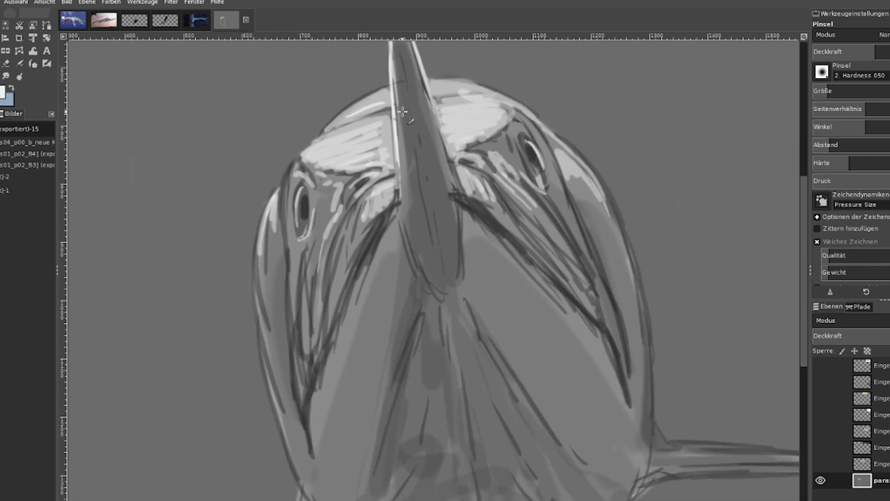
mouse_move(384, 195)
left_mouse_down()
mouse_move(369, 225)
mouse_move(364, 210)
mouse_move(354, 228)
left_mouse_up()
mouse_move(472, 184)
left_mouse_down()
mouse_move(449, 158)
mouse_move(451, 138)
mouse_move(446, 175)
mouse_move(458, 203)
mouse_move(445, 146)
mouse_move(452, 172)
left_mouse_up()
left_click_drag(443, 139, 457, 217)
left_click_drag(405, 162, 401, 216)
left_click_drag(398, 139, 397, 179)
left_click_drag(429, 114, 419, 44)
left_click_drag(459, 204, 479, 222)
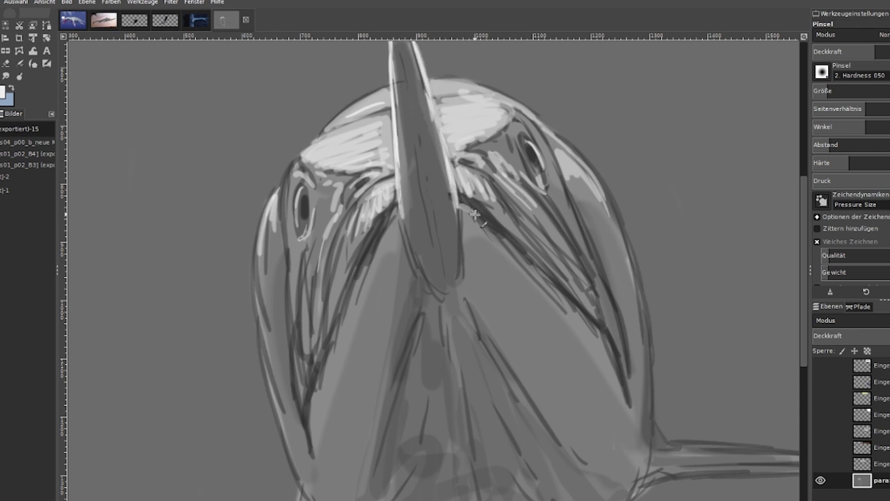
mouse_move(388, 218)
left_mouse_down()
mouse_move(378, 231)
mouse_move(380, 248)
mouse_move(387, 245)
left_mouse_up()
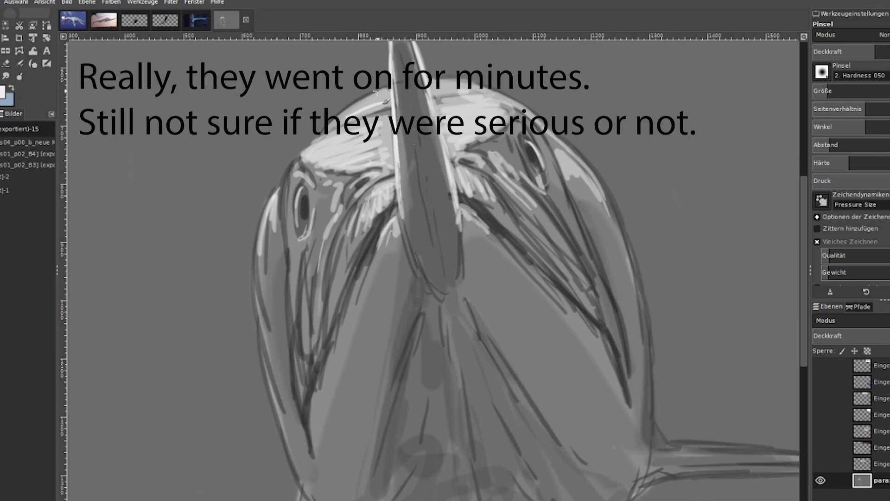
Paint white highlights along the two long side spikes and on the small spike beneath the lower jaw.
scroll(487, 150, "down", 10)
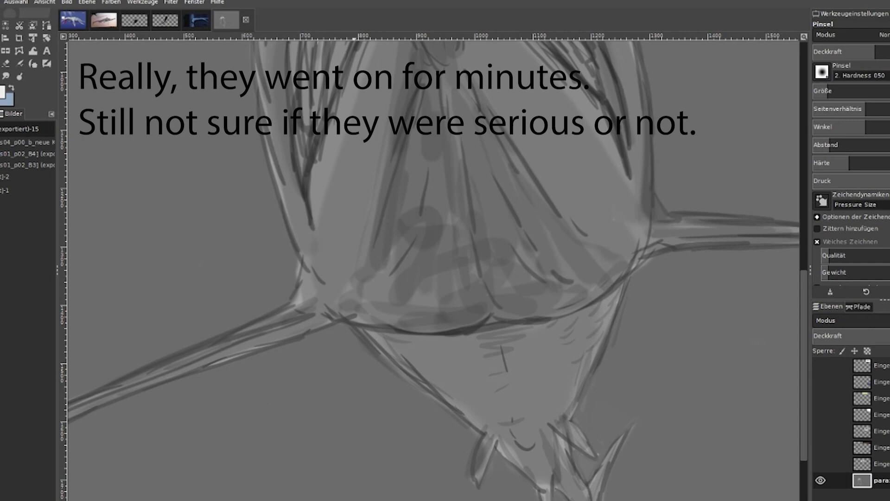
scroll(278, 394, "left", 5)
left_click_drag(463, 306, 284, 385)
mouse_move(401, 349)
left_mouse_down()
mouse_move(224, 410)
mouse_move(300, 374)
mouse_move(151, 462)
mouse_move(171, 445)
mouse_move(128, 482)
mouse_move(210, 419)
mouse_move(469, 303)
left_mouse_up()
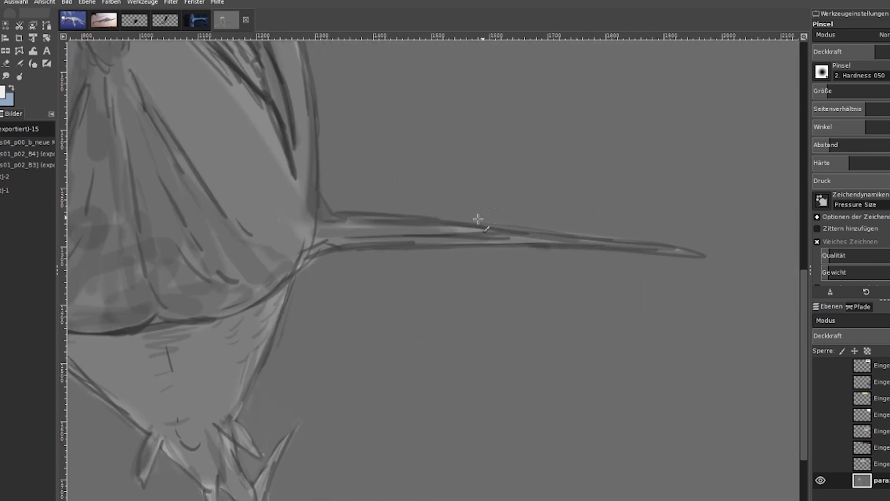
left_click_drag(348, 213, 454, 222)
mouse_move(701, 254)
left_mouse_down()
mouse_move(634, 240)
mouse_move(676, 251)
mouse_move(419, 220)
mouse_move(496, 225)
mouse_move(369, 222)
mouse_move(540, 225)
mouse_move(700, 252)
mouse_move(542, 229)
mouse_move(609, 234)
mouse_move(348, 215)
left_mouse_up()
left_click_drag(803, 290, 803, 337)
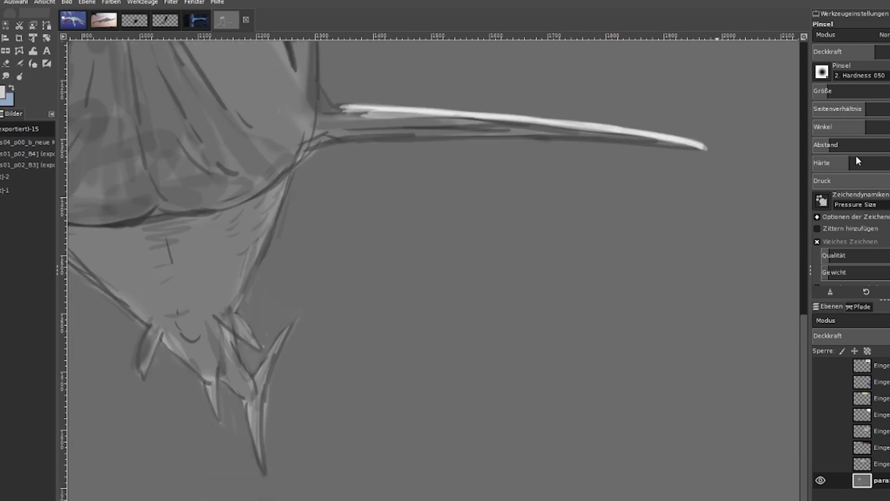
mouse_move(258, 371)
left_mouse_down()
mouse_move(294, 317)
mouse_move(255, 376)
mouse_move(253, 364)
mouse_move(255, 381)
mouse_move(236, 348)
mouse_move(239, 355)
mouse_move(245, 329)
mouse_move(262, 350)
mouse_move(236, 313)
mouse_move(246, 275)
mouse_move(241, 295)
mouse_move(312, 197)
mouse_move(251, 414)
mouse_move(260, 461)
left_mouse_up()
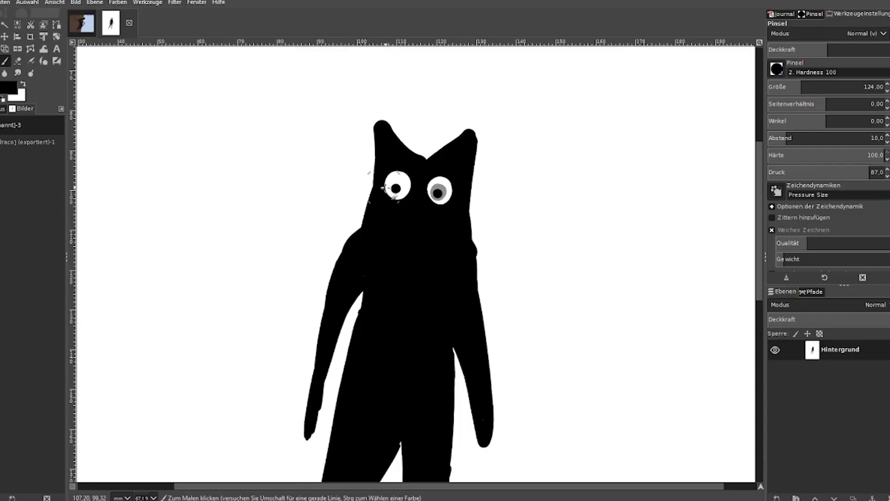
Paint a grey iris in the black figure's left-hand eye and add white eyelashes around both eyes with brush size 16.
left_click_drag(392, 187, 406, 195)
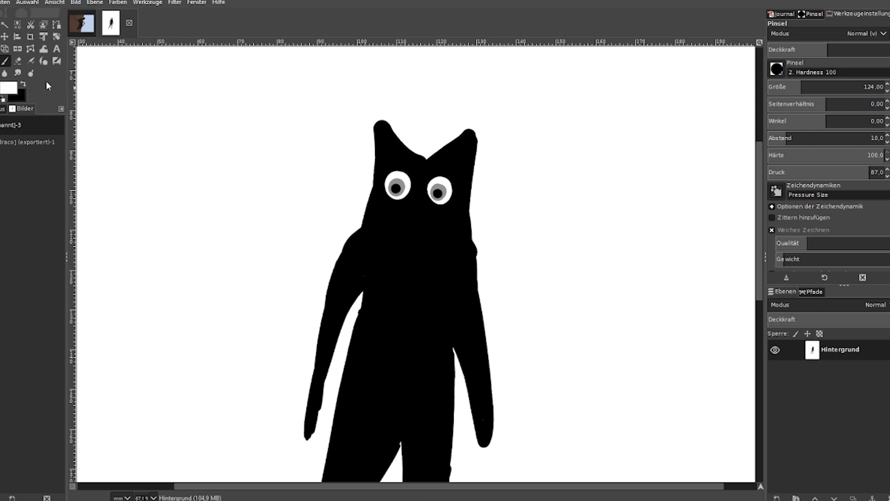
left_click_drag(800, 86, 779, 87)
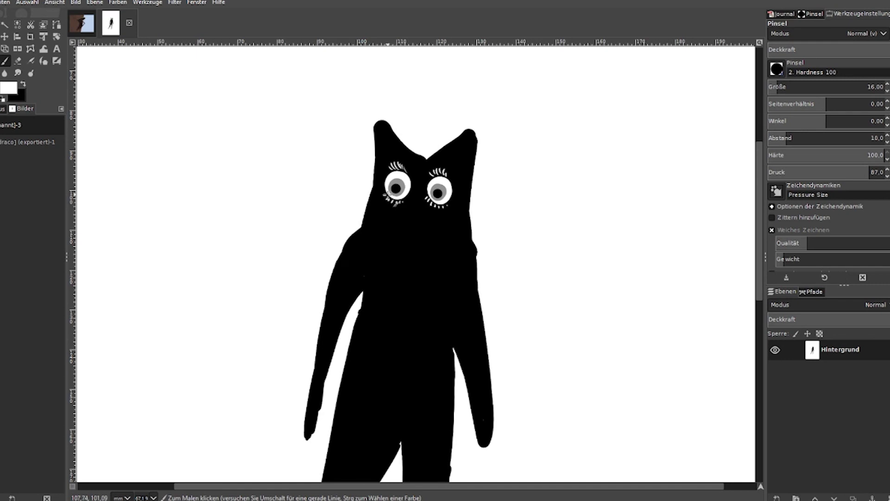
scroll(744, 90, "down", 3)
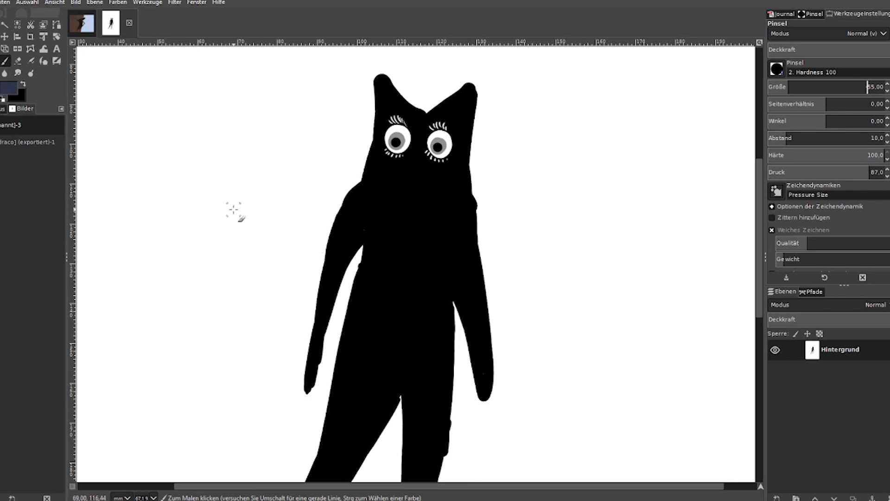
Bring the whole canvas into view and mark a crop rectangle around the black eared figure.
key("z")
left_click(780, 60)
left_click(449, 138)
left_click(779, 51)
left_click_drag(454, 126, 354, 254)
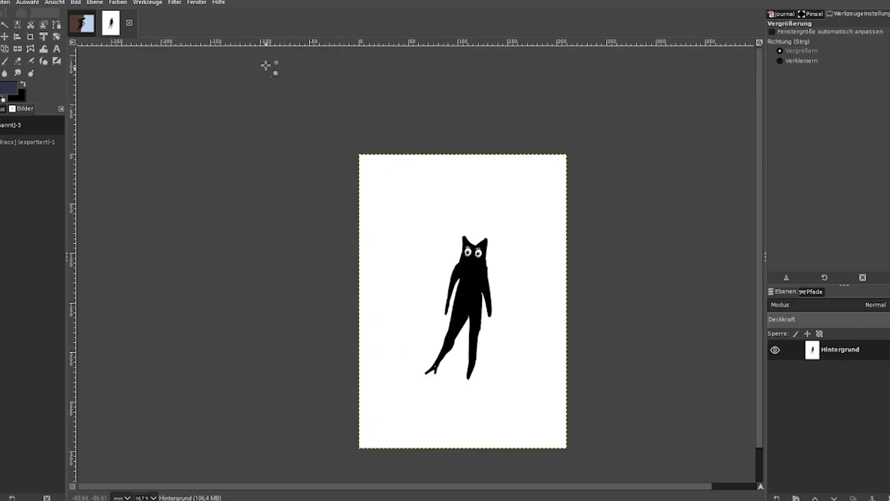
left_click(30, 38)
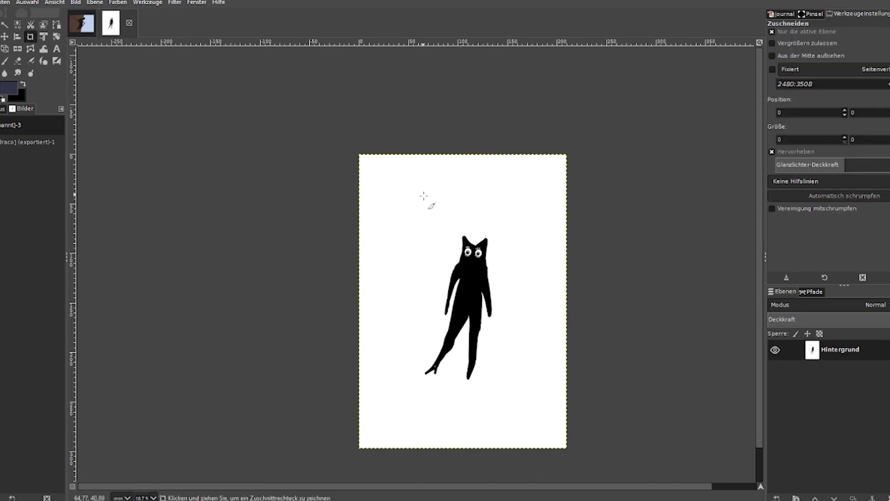
left_click_drag(427, 219, 487, 387)
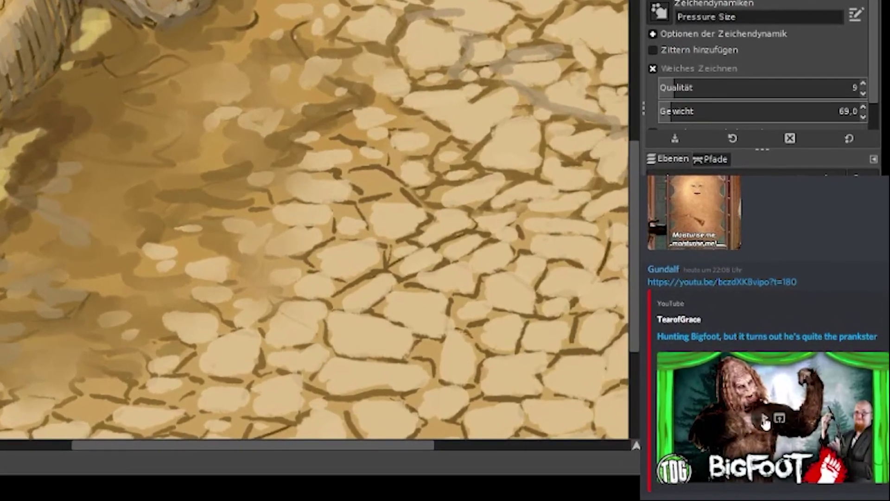
Open the Bigfoot video posted in the chat.
left_click(765, 419)
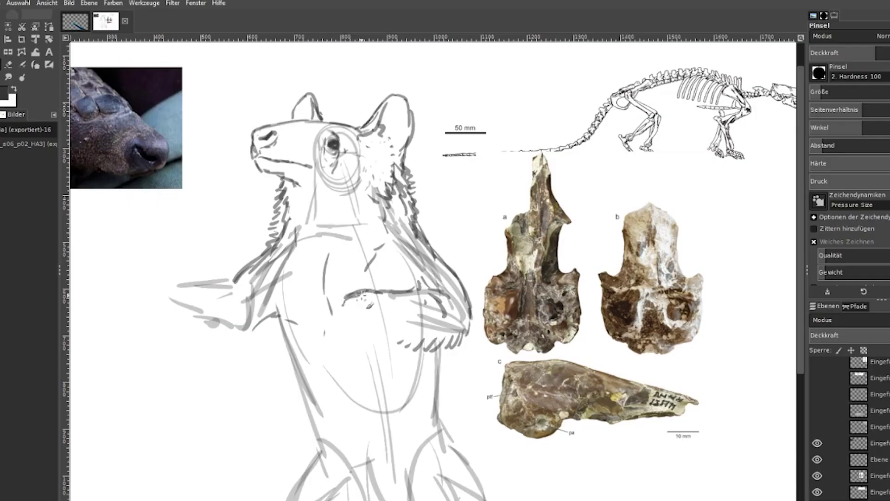
Draw the hand of the arm folded across the chest and move the skull reference picture clear of the skeleton's tail.
left_click_drag(362, 296, 333, 311)
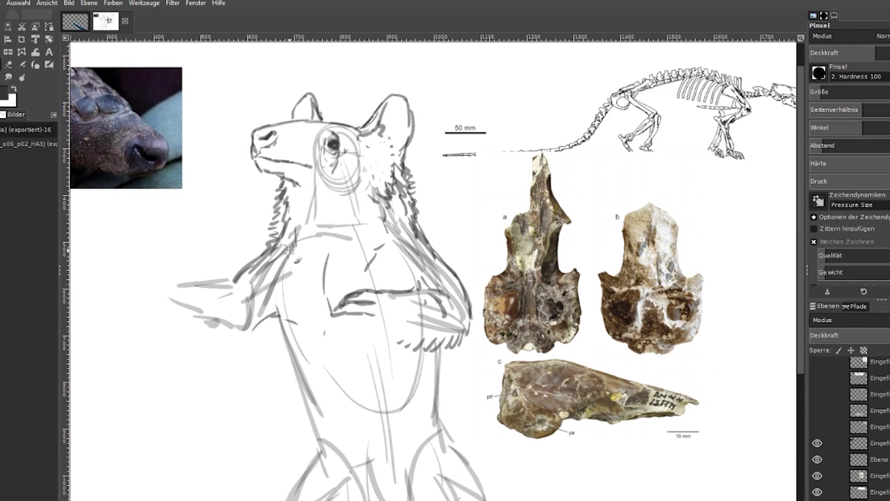
key("m")
left_click_drag(552, 250, 576, 291)
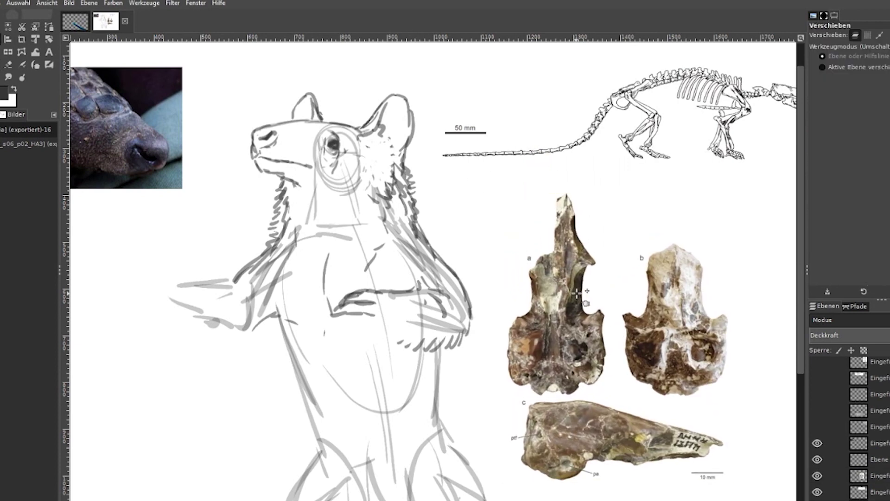
Draw the underside of the standing animal's outstretched arm near the armpit.
scroll(293, 462, "left", 3)
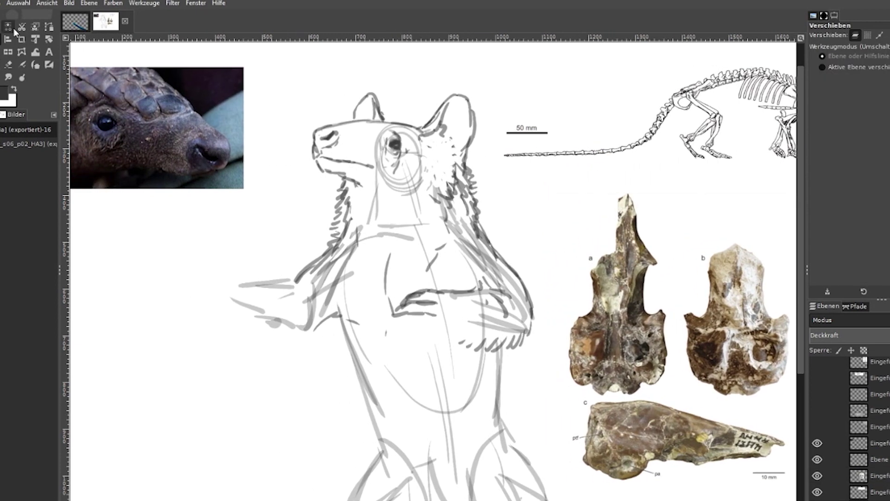
key("p")
left_click_drag(337, 310, 313, 329)
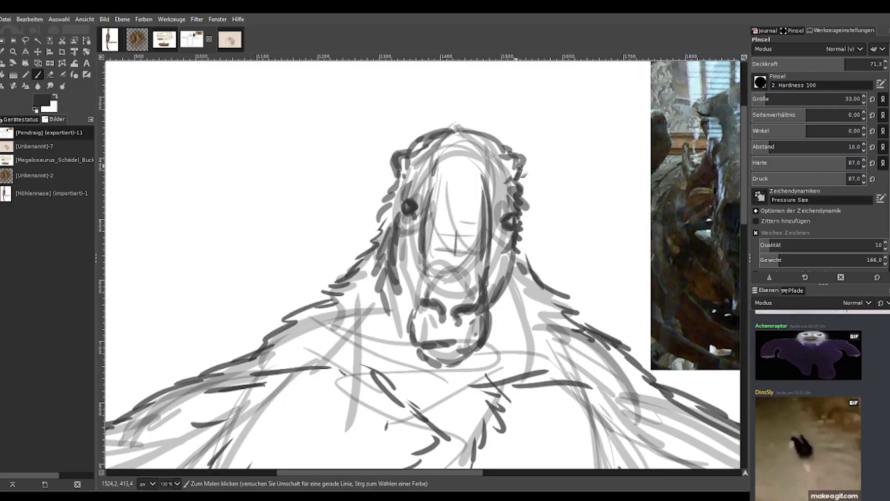
Add short dark fur strokes around the front-facing animal's ears, cheeks, neck and both shoulders.
left_click_drag(519, 164, 512, 152)
left_click_drag(395, 159, 392, 191)
left_click_drag(513, 248, 507, 297)
mouse_move(379, 249)
left_mouse_down()
mouse_move(388, 271)
mouse_move(405, 314)
left_mouse_up()
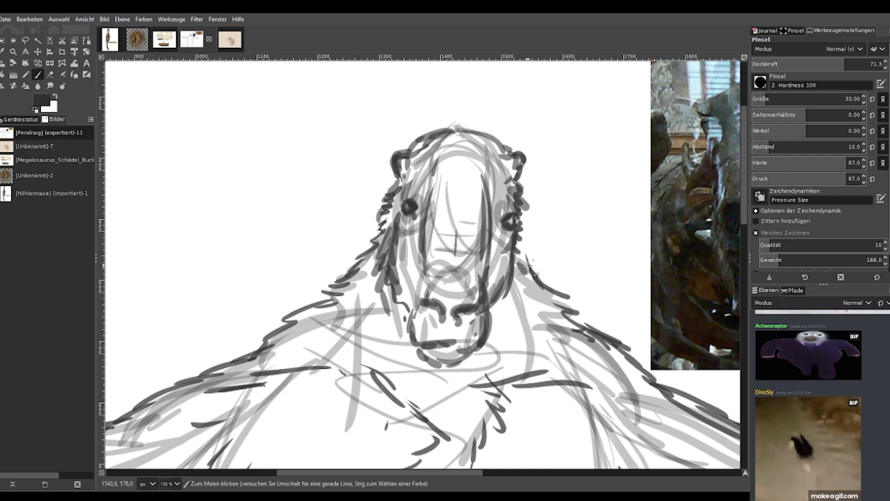
mouse_move(338, 294)
left_mouse_down()
mouse_move(310, 325)
mouse_move(314, 337)
mouse_move(328, 295)
mouse_move(321, 307)
mouse_move(290, 323)
left_mouse_up()
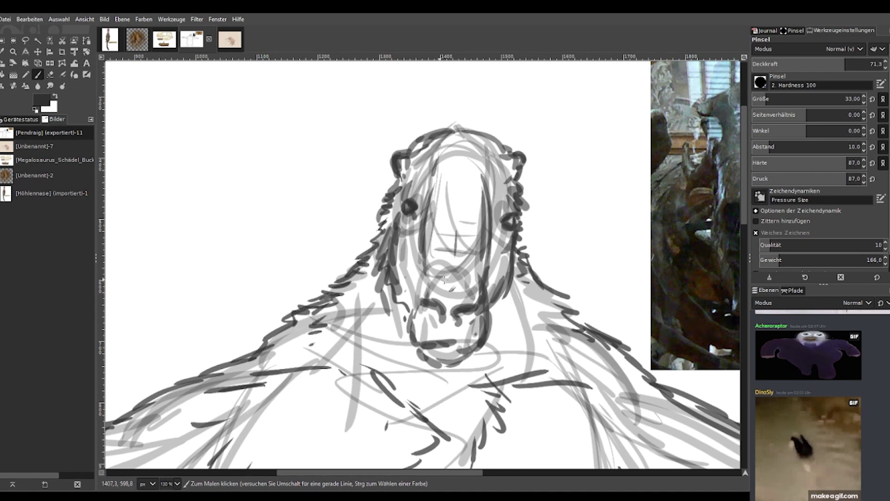
left_click_drag(561, 309, 589, 330)
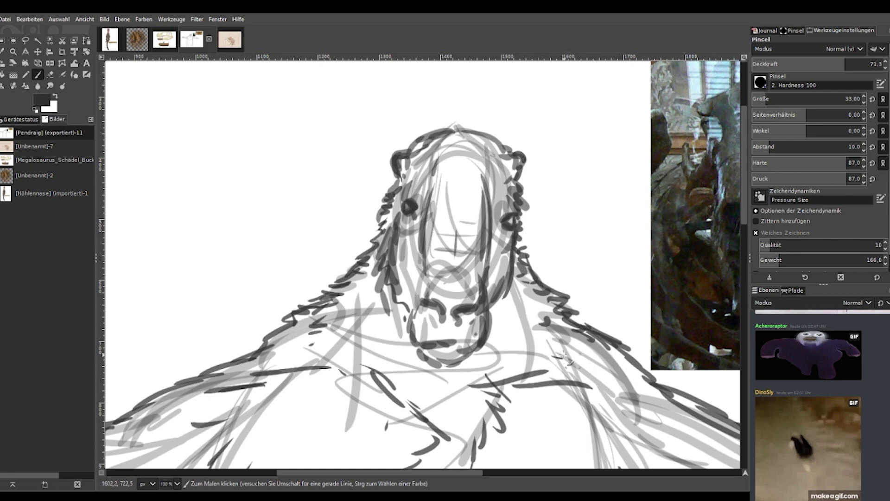
Erase the smooth outline of the left-hand shoulder and redraw it with shaggy fur strokes.
key("shift+e")
left_click_drag(341, 303, 183, 383)
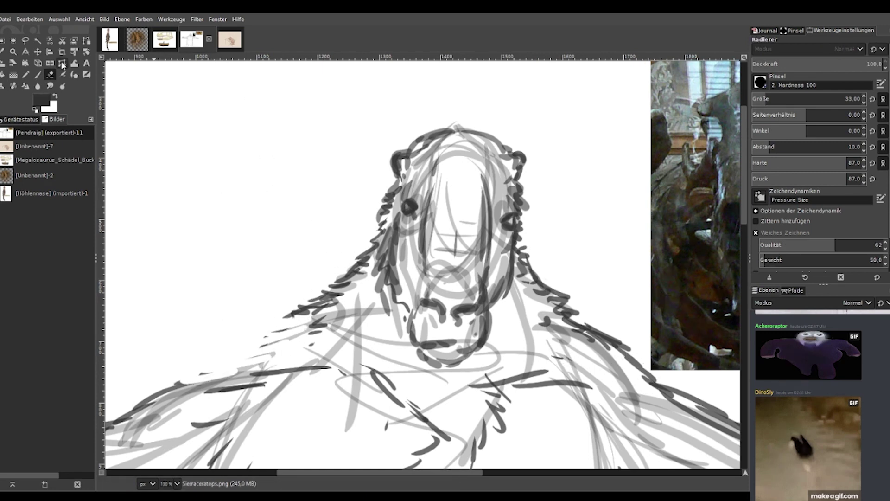
key("p")
mouse_move(335, 302)
left_mouse_down()
mouse_move(266, 312)
mouse_move(180, 373)
left_mouse_up()
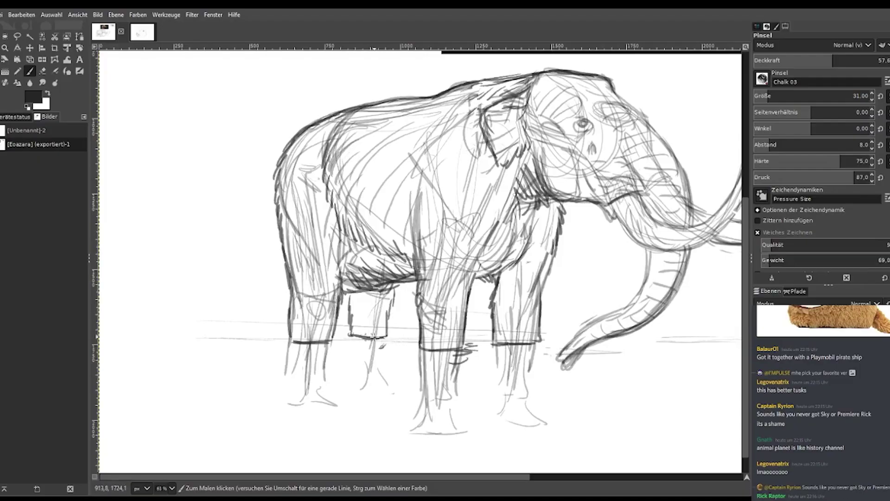
Draw the waterline beside the mastodon's far hind leg and break up the submerged parts of the legs with eraser strokes.
left_click_drag(373, 336, 338, 337)
left_click(42, 71)
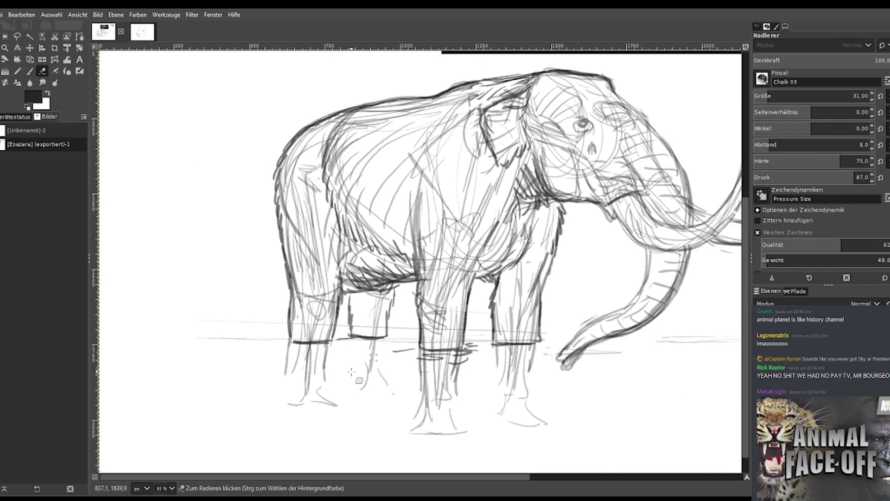
left_click_drag(319, 379, 324, 352)
left_click_drag(419, 392, 471, 411)
left_click_drag(412, 432, 456, 431)
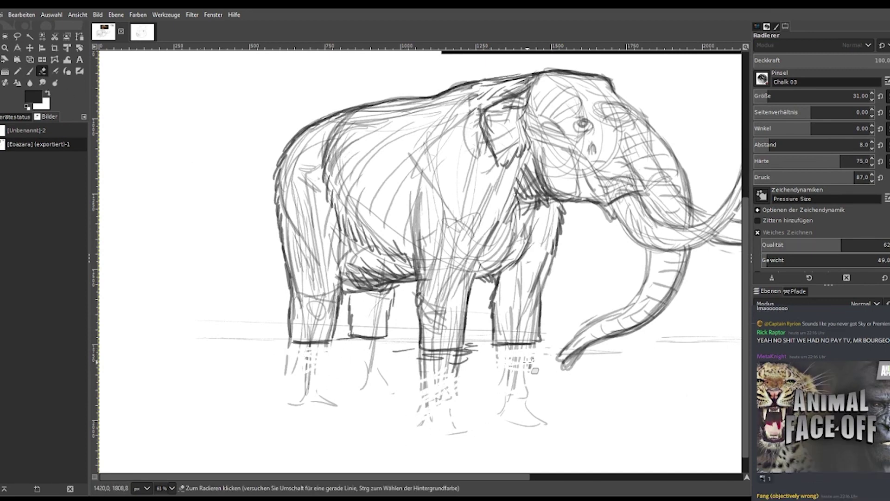
mouse_move(464, 400)
left_mouse_down()
mouse_move(461, 361)
mouse_move(415, 354)
left_mouse_up()
key("minus")
key("minus")
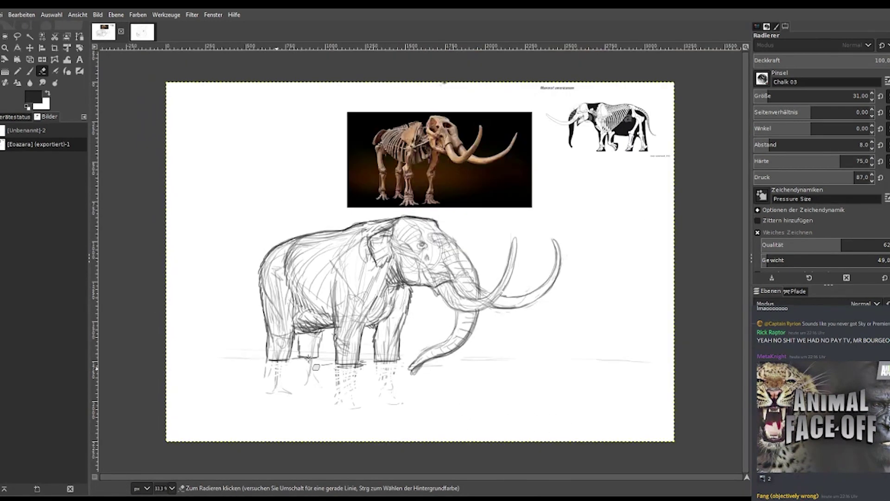
key("plus")
key("minus")
Draw the outline of the mastodon's tail curving from the rump backward to the tip with the Chalk 03 brush.
key("z")
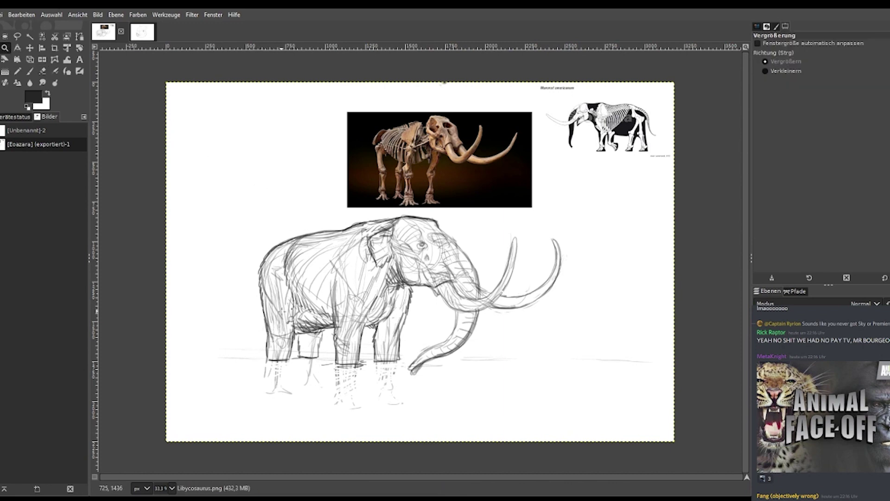
left_click_drag(339, 175, 482, 344)
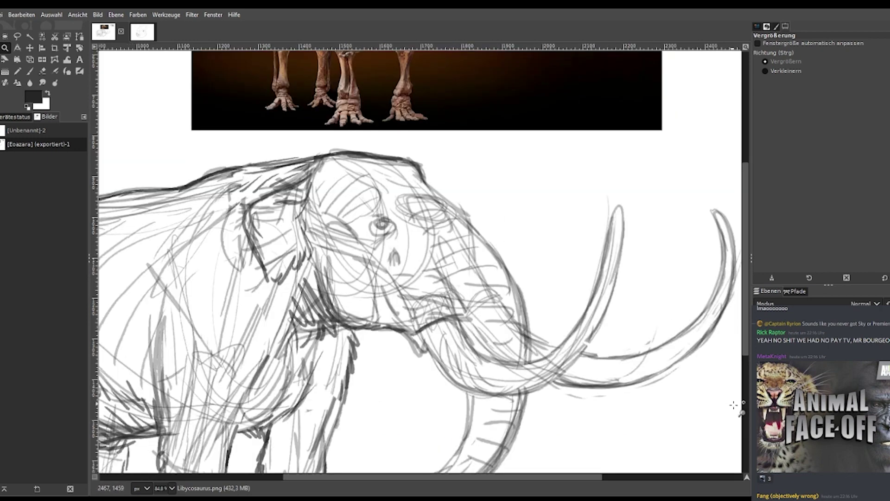
left_click_drag(745, 320, 741, 397)
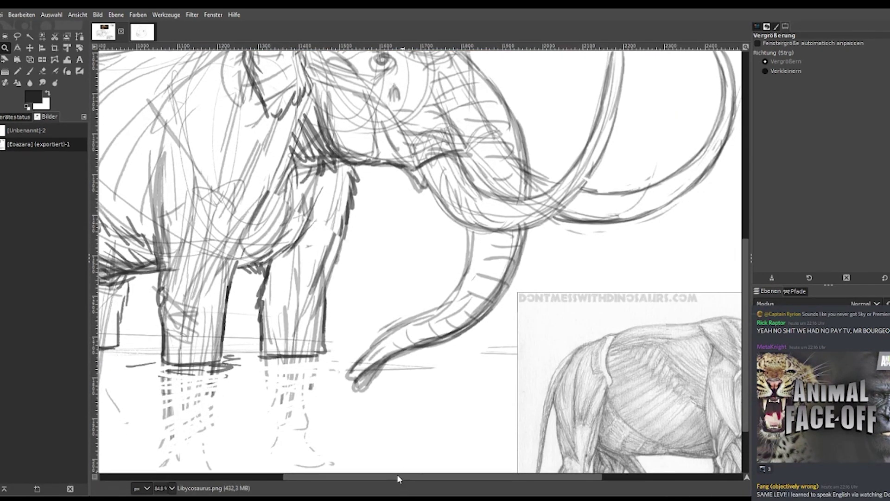
left_click_drag(398, 479, 214, 478)
left_click(29, 70)
mouse_move(335, 172)
left_mouse_down()
mouse_move(332, 222)
mouse_move(336, 184)
mouse_move(331, 220)
mouse_move(274, 267)
left_mouse_up()
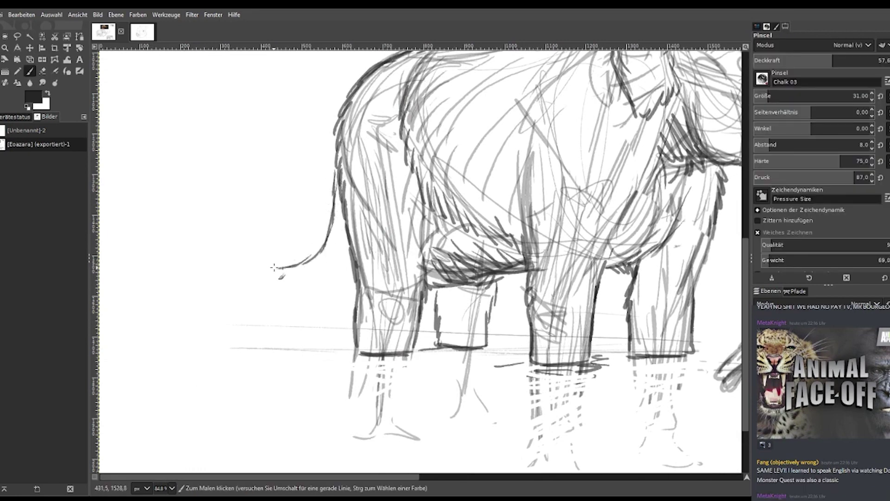
mouse_move(344, 227)
left_mouse_down()
mouse_move(301, 278)
mouse_move(247, 268)
mouse_move(220, 284)
mouse_move(257, 282)
mouse_move(242, 289)
mouse_move(244, 267)
mouse_move(211, 281)
left_mouse_up()
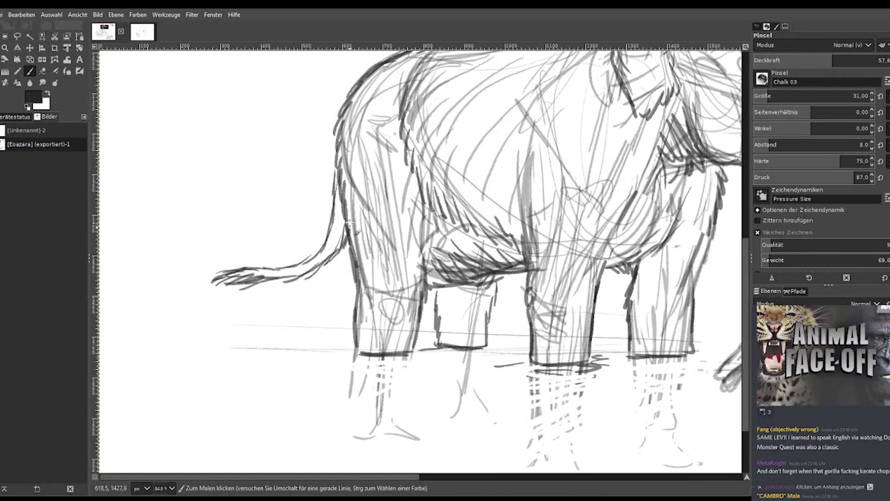
Add hair strokes to the base of the mastodon's tail and a dark tuft at its tip.
left_click_drag(342, 228, 335, 150)
mouse_move(270, 259)
left_mouse_down()
mouse_move(261, 250)
mouse_move(199, 290)
left_mouse_up()
left_click_drag(260, 278, 214, 288)
Shade the mastodon's far hind leg with dark hatching strokes.
key("minus")
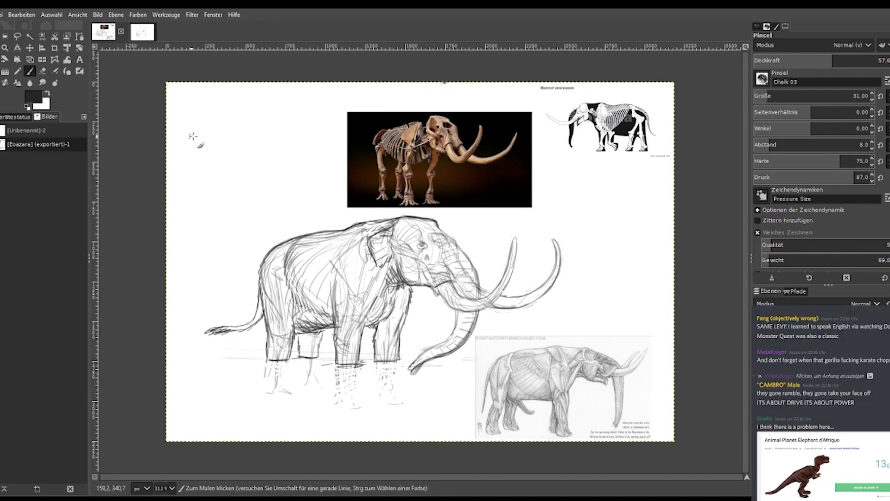
key("z")
left_click_drag(249, 224, 457, 416)
key("p")
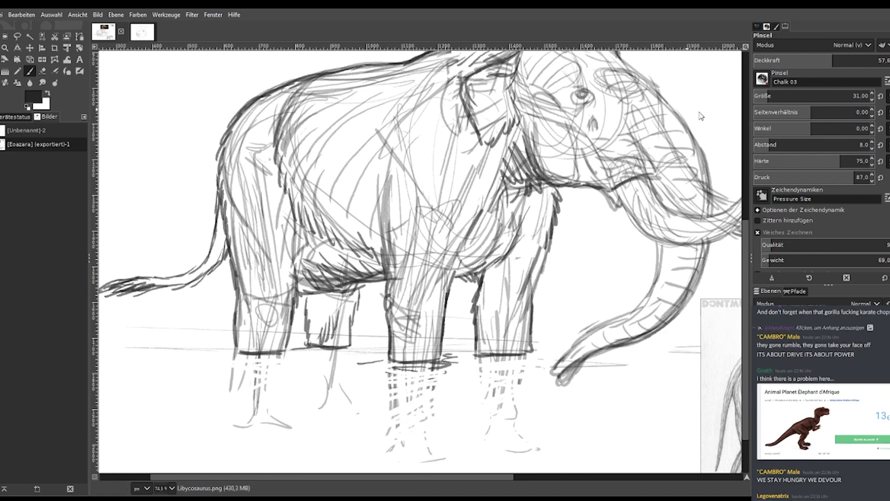
Add one more hatching stroke across the lower part of the mastodon's far hind leg.
mouse_move(340, 326)
left_mouse_down()
mouse_move(315, 324)
mouse_move(352, 300)
mouse_move(358, 359)
mouse_move(318, 344)
left_mouse_up()
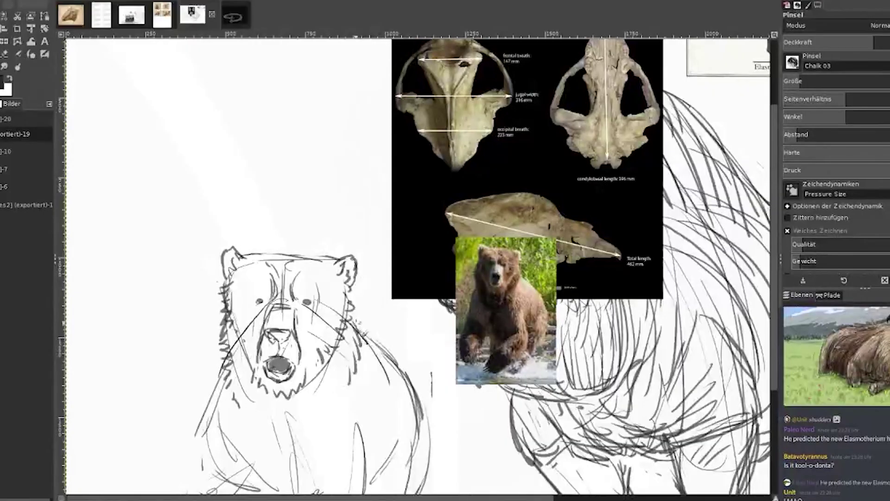
Thicken the bear's shoulder outline with the Chalk 03 brush and erase stray construction lines around its face.
mouse_move(355, 319)
left_mouse_down()
mouse_move(403, 366)
mouse_move(432, 423)
left_mouse_up()
left_click_drag(424, 393, 416, 450)
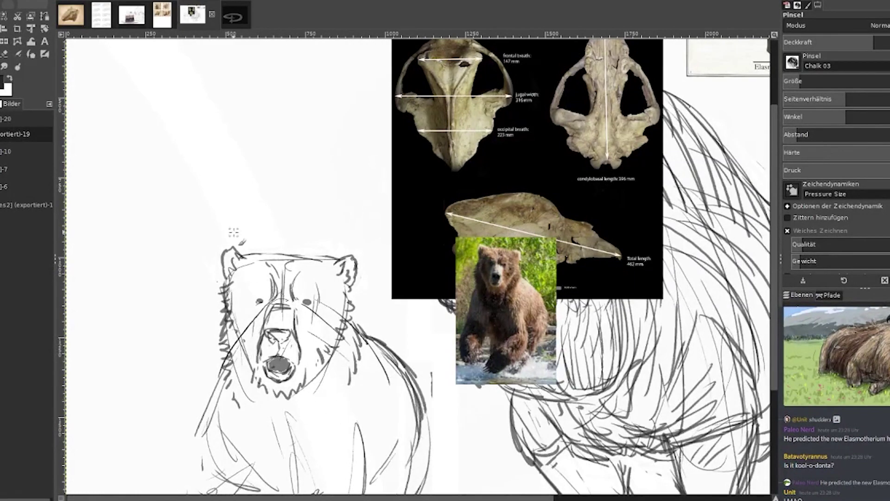
scroll(418, 264, "down", 5)
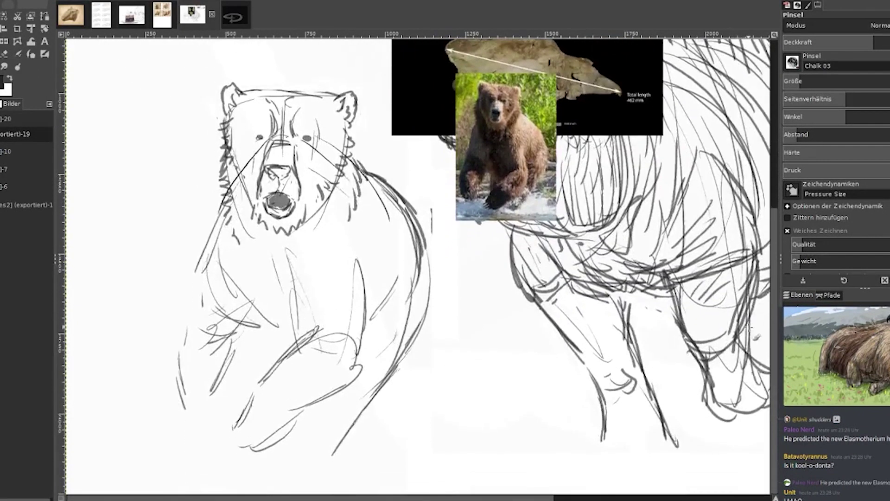
left_click(6, 53)
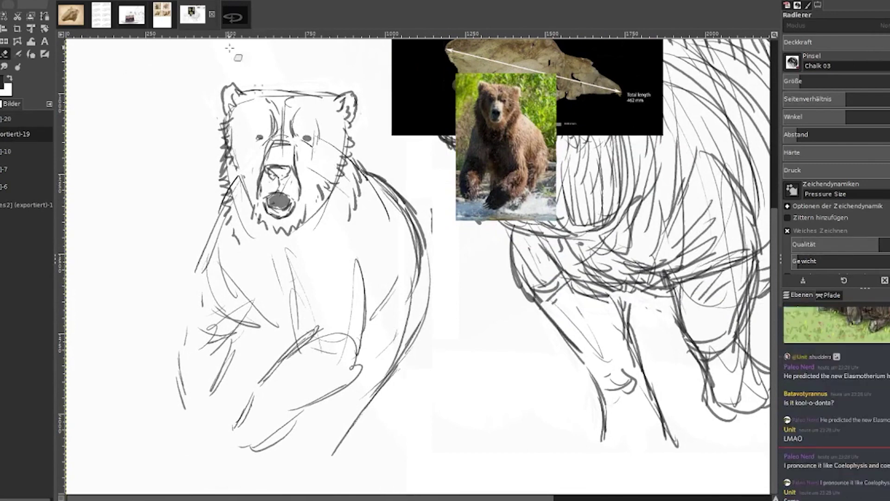
key("p")
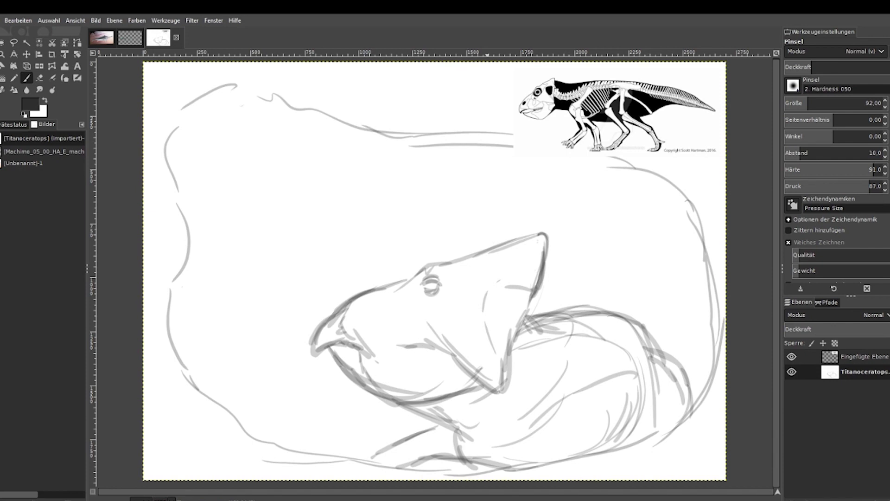
Sketch contour strokes for the throat and chest beneath the ceratopsian's jaw with the 2. Hardness 050 brush.
mouse_move(436, 422)
left_mouse_down()
mouse_move(393, 444)
mouse_move(402, 438)
mouse_move(412, 461)
mouse_move(422, 448)
mouse_move(458, 452)
mouse_move(437, 447)
mouse_move(450, 439)
mouse_move(455, 449)
mouse_move(436, 449)
mouse_move(439, 457)
mouse_move(482, 459)
mouse_move(453, 428)
left_mouse_up()
mouse_move(481, 403)
left_mouse_down()
mouse_move(482, 443)
mouse_move(470, 419)
mouse_move(507, 438)
mouse_move(553, 429)
left_mouse_up()
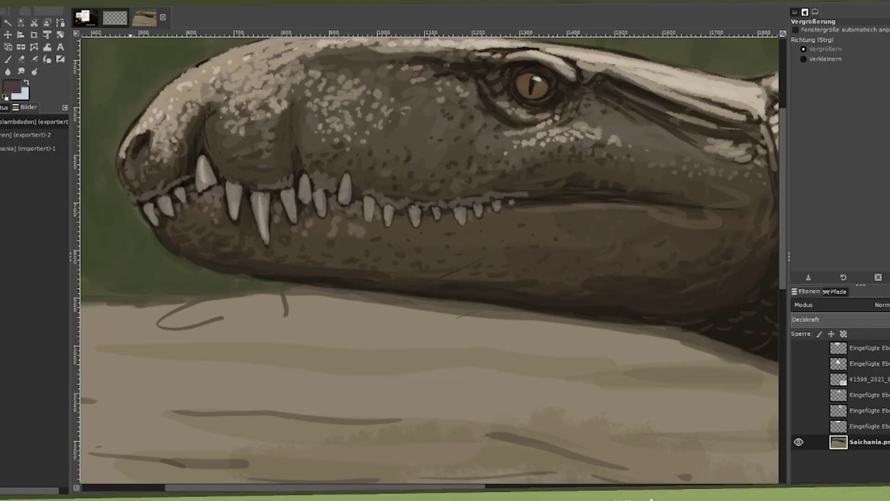
Pick a dark colour from the reptile's shaded neck and set the Acrylic 05 brush to Normal mode at size 83.
key("o")
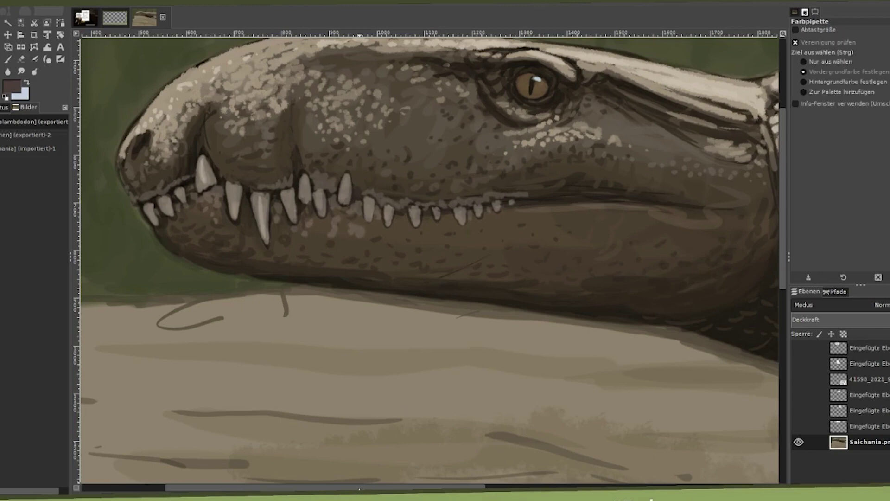
scroll(430, 260, "right", 5)
left_click(674, 354)
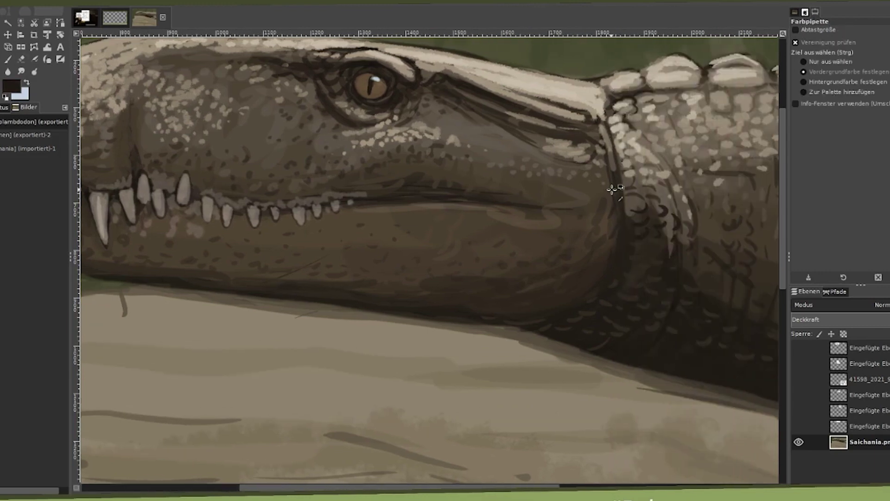
left_click(4, 61)
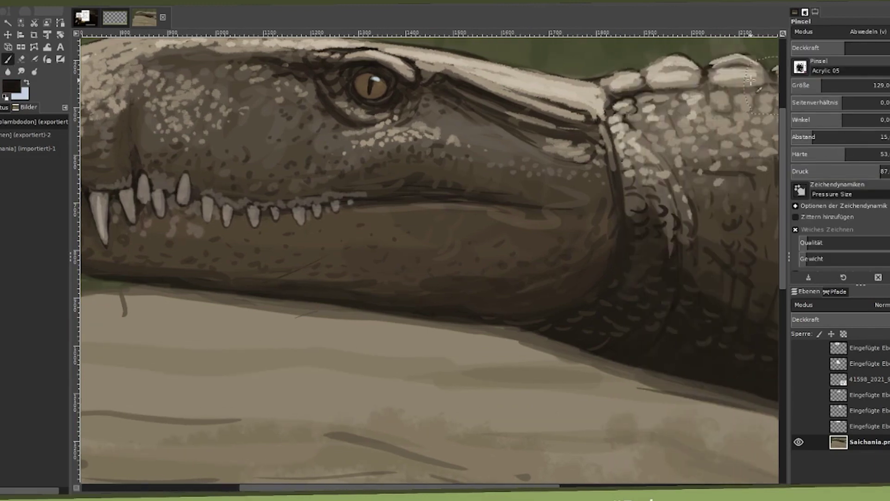
scroll(430, 260, "left", 3)
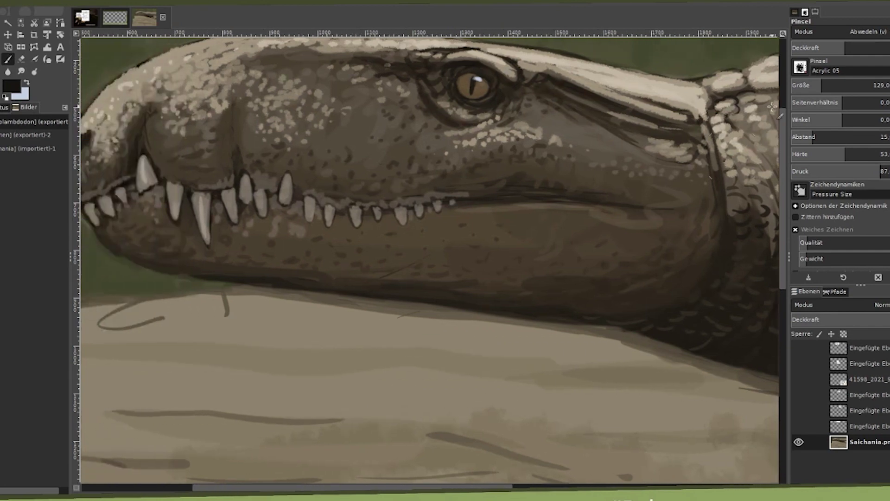
scroll(844, 35, "up", 8)
left_click(814, 84)
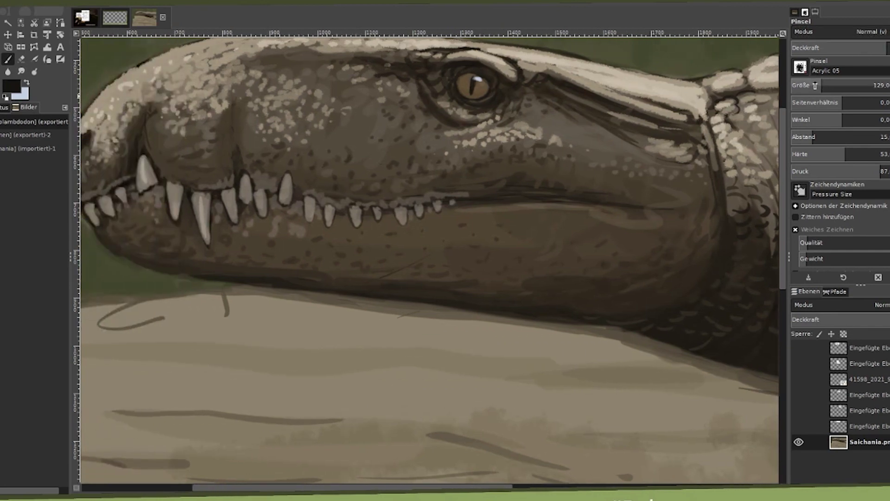
Paint irregular dark vertical blotches and spots along the reptile's lower jaw with the Acrylic 05 brush.
mouse_move(549, 303)
left_mouse_down()
mouse_move(570, 247)
mouse_move(577, 255)
mouse_move(566, 294)
mouse_move(549, 299)
mouse_move(573, 295)
mouse_move(575, 245)
mouse_move(536, 306)
mouse_move(566, 296)
left_mouse_up()
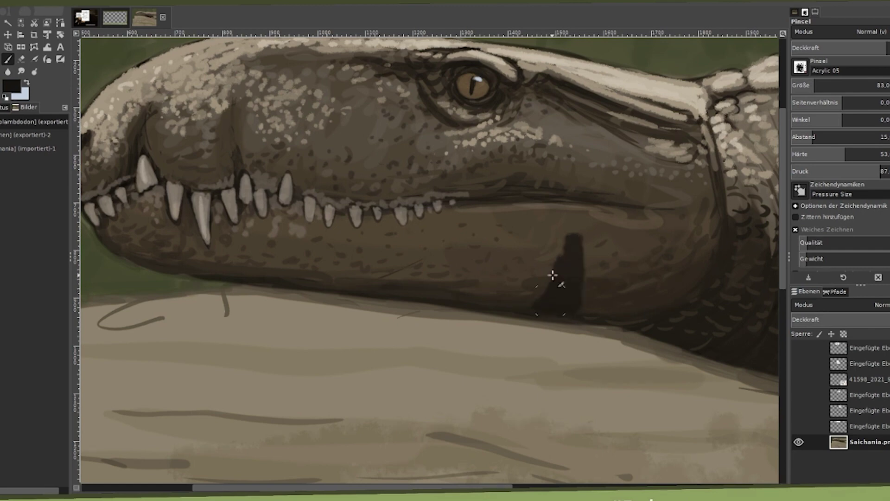
mouse_move(446, 292)
left_mouse_down()
mouse_move(459, 246)
mouse_move(467, 271)
mouse_move(442, 291)
mouse_move(465, 286)
mouse_move(458, 243)
mouse_move(426, 295)
left_mouse_up()
mouse_move(369, 253)
left_mouse_down()
mouse_move(336, 257)
mouse_move(339, 251)
mouse_move(352, 256)
mouse_move(360, 278)
mouse_move(336, 276)
mouse_move(344, 260)
mouse_move(337, 283)
mouse_move(359, 283)
mouse_move(344, 272)
mouse_move(331, 285)
left_mouse_up()
mouse_move(248, 249)
left_mouse_down()
mouse_move(251, 227)
mouse_move(259, 239)
left_mouse_up()
left_click_drag(190, 239, 178, 242)
left_click(151, 235)
left_click(403, 248)
left_click(500, 285)
left_click(539, 278)
left_click_drag(602, 253, 597, 288)
left_click(679, 279)
mouse_move(676, 289)
left_mouse_down()
mouse_move(635, 313)
mouse_move(697, 245)
mouse_move(650, 264)
mouse_move(669, 252)
mouse_move(705, 264)
left_mouse_up()
key("minus")
key("minus")
key("minus")
key("minus")
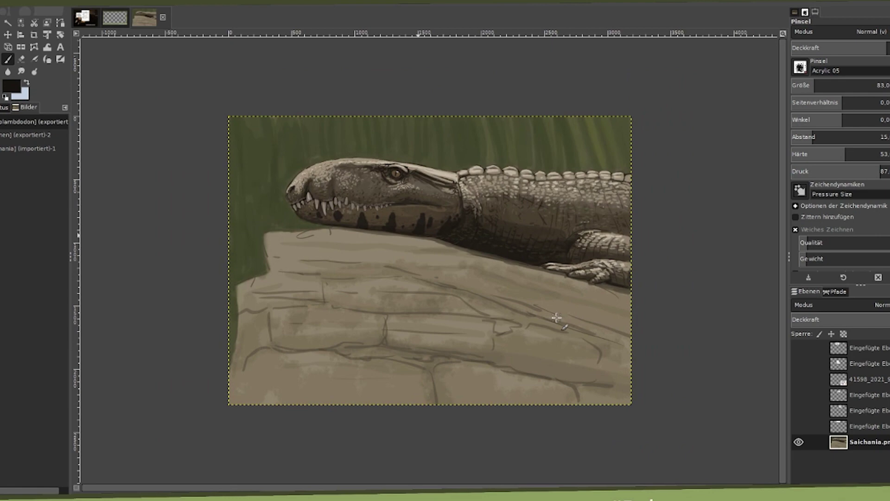
Return to the paintbrush on the reptile painting and swap the foreground and background colours.
key("z")
left_click_drag(253, 113, 668, 316)
left_click(8, 59)
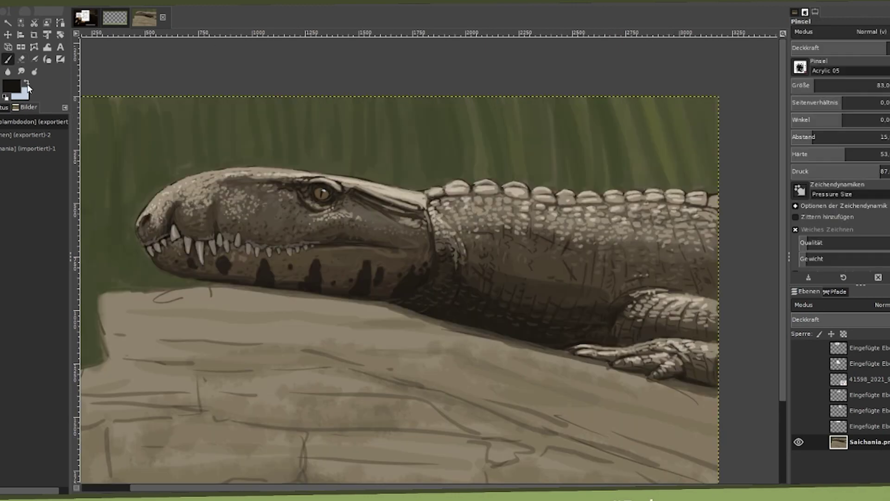
left_click(27, 83)
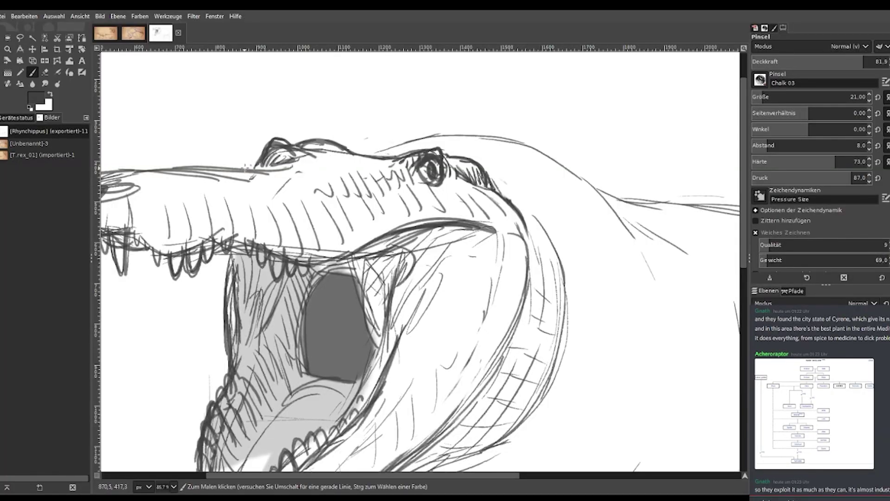
Draw short vertical skin folds along the front of the long-snouted animal's upper jaw with the Chalk 03 brush.
left_click_drag(369, 475, 302, 475)
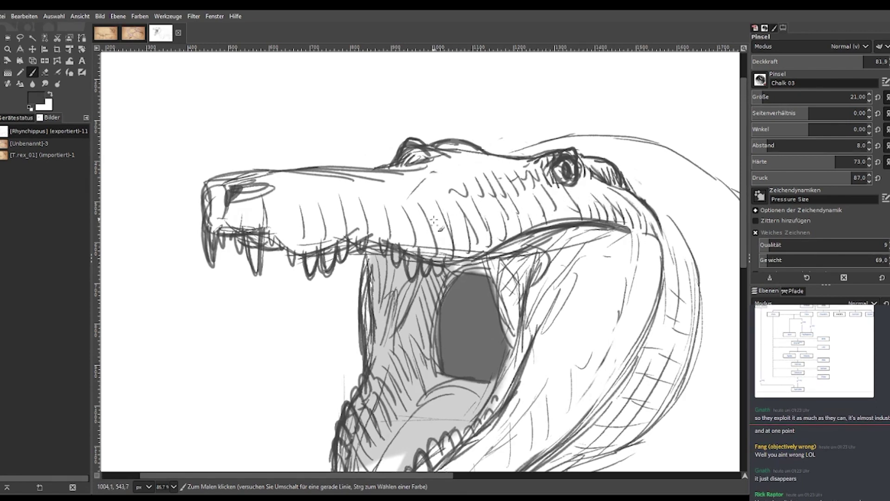
mouse_move(316, 226)
left_mouse_down()
mouse_move(310, 255)
mouse_move(297, 254)
left_mouse_up()
left_click_drag(292, 218, 288, 243)
left_click_drag(284, 214, 276, 233)
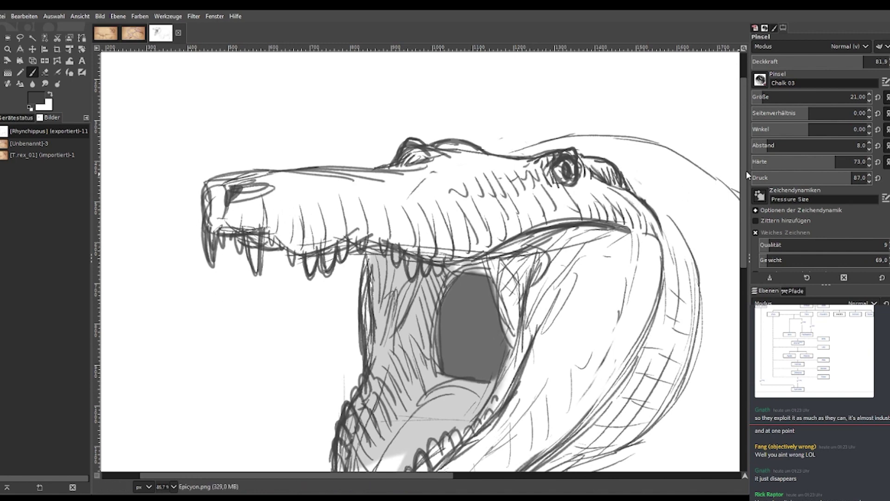
Crosshatch the grey inner cheek of the open mouth and add hatching inside the dark throat opening.
scroll(433, 277, "down", 2)
mouse_move(400, 316)
left_mouse_down()
mouse_move(381, 302)
mouse_move(401, 250)
left_mouse_up()
mouse_move(377, 243)
left_mouse_down()
mouse_move(405, 238)
mouse_move(397, 309)
mouse_move(406, 342)
mouse_move(441, 342)
left_mouse_up()
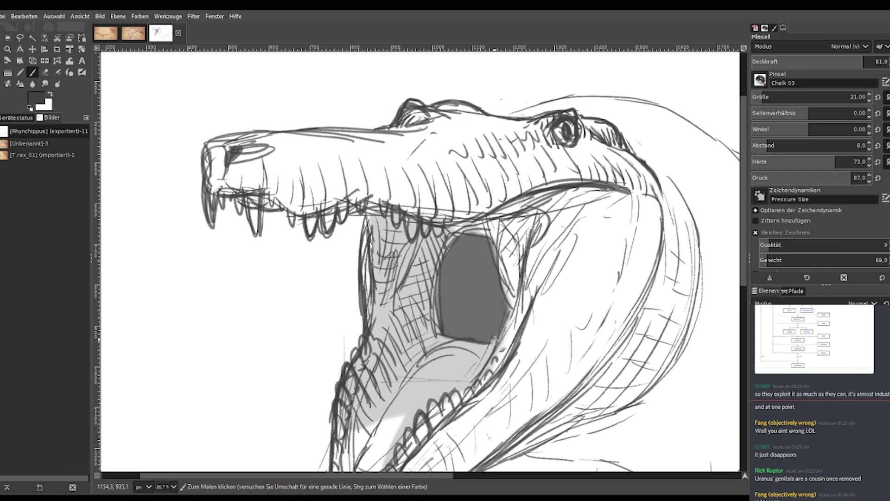
left_click_drag(448, 312, 470, 306)
mouse_move(459, 245)
left_mouse_down()
mouse_move(488, 258)
mouse_move(484, 274)
mouse_move(446, 304)
left_mouse_up()
key("minus")
key("minus")
key("minus")
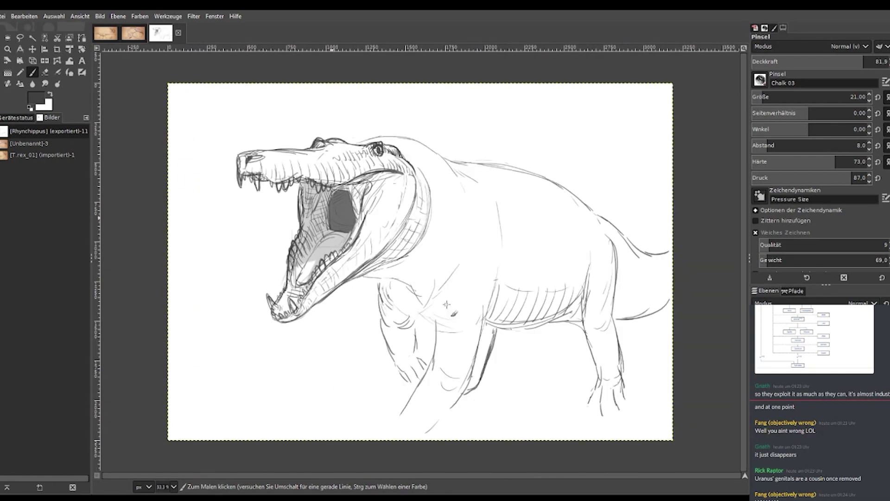
Add denser hatch lines along the edge of the dark throat opening inside the animal's mouth.
left_click(8, 49)
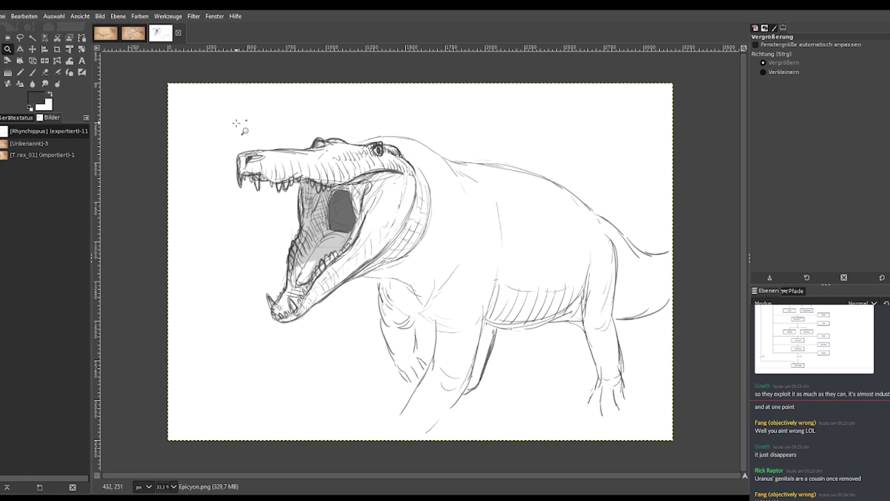
left_click_drag(236, 124, 482, 438)
left_click_drag(199, 73, 564, 446)
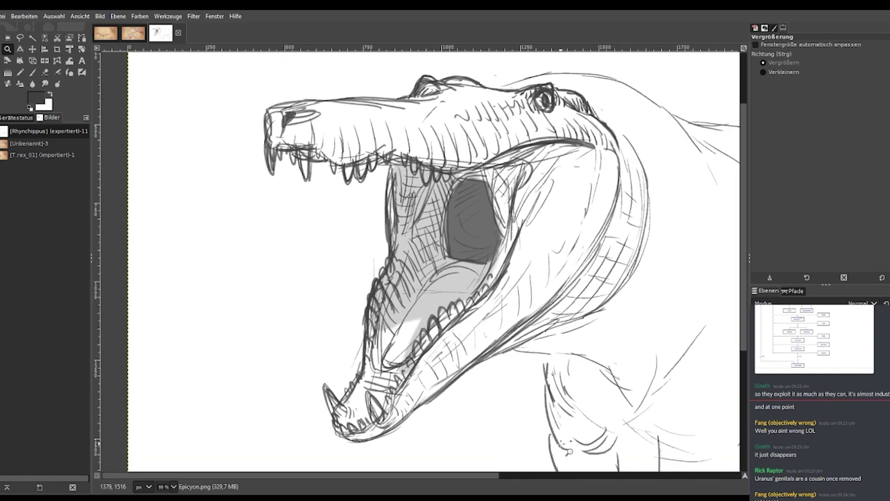
key("p")
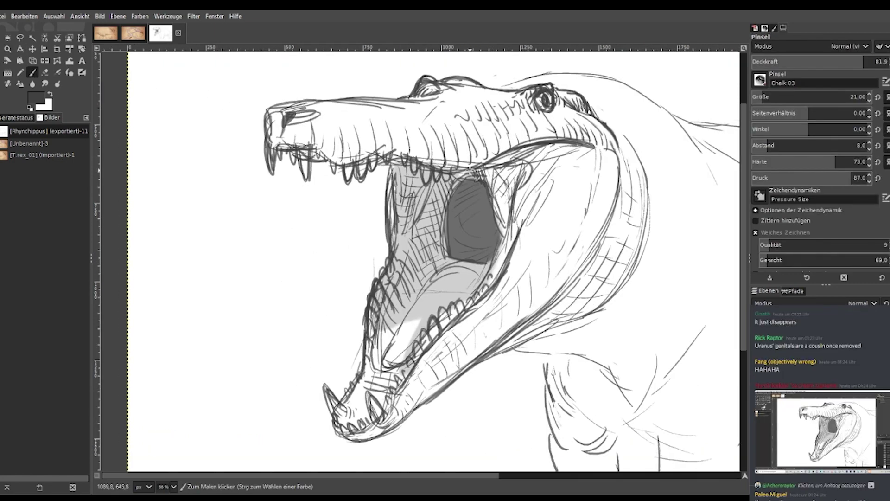
mouse_move(459, 176)
left_mouse_down()
mouse_move(473, 247)
mouse_move(497, 240)
mouse_move(495, 220)
mouse_move(481, 249)
mouse_move(459, 254)
mouse_move(476, 198)
mouse_move(493, 233)
mouse_move(488, 200)
mouse_move(490, 236)
mouse_move(481, 216)
mouse_move(478, 236)
mouse_move(472, 219)
mouse_move(471, 247)
mouse_move(455, 250)
mouse_move(471, 263)
mouse_move(445, 273)
left_mouse_up()
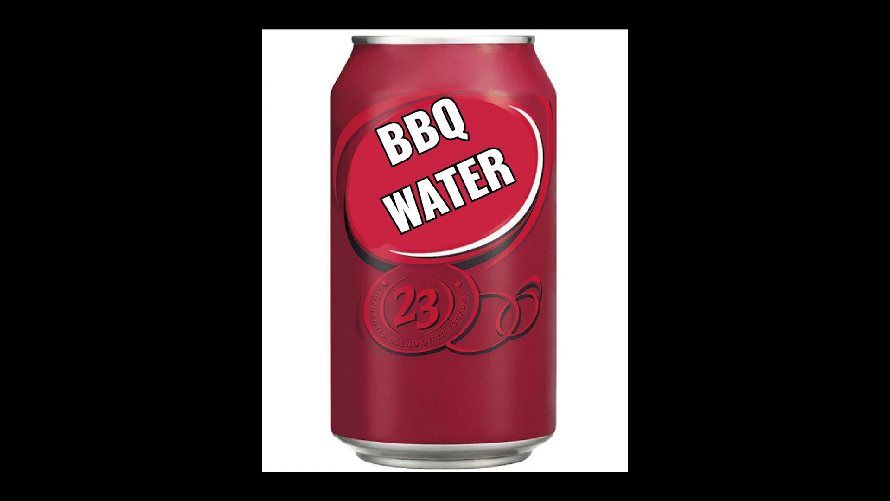
Paint a dark cast shadow on the ground beneath the leaping predator with the 2. Hardness 100 brush.
mouse_move(542, 292)
left_mouse_down()
mouse_move(445, 274)
mouse_move(466, 262)
mouse_move(452, 273)
mouse_move(408, 265)
left_mouse_up()
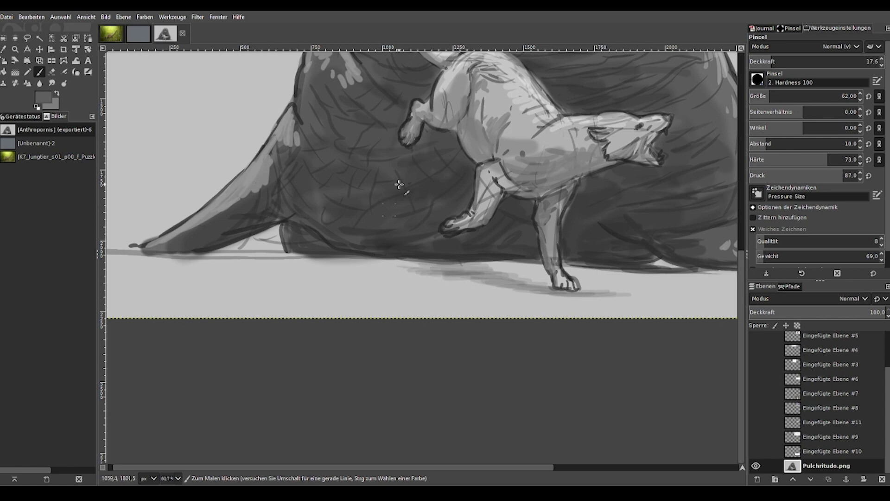
scroll(399, 184, "up", 3)
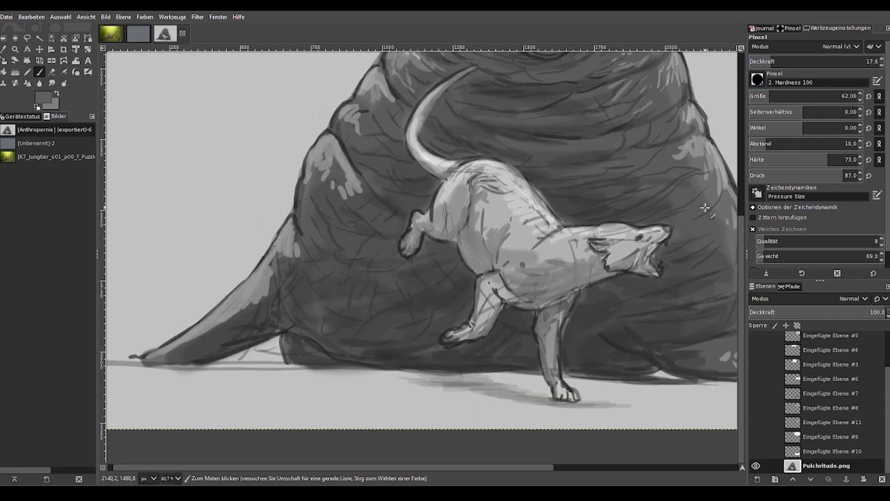
mouse_move(431, 381)
left_mouse_down()
mouse_move(408, 375)
mouse_move(452, 385)
mouse_move(398, 378)
left_mouse_up()
mouse_move(461, 391)
left_mouse_down()
mouse_move(480, 403)
mouse_move(431, 384)
mouse_move(530, 408)
mouse_move(490, 385)
left_mouse_up()
mouse_move(384, 377)
left_mouse_down()
mouse_move(433, 378)
mouse_move(463, 395)
mouse_move(602, 408)
mouse_move(529, 405)
mouse_move(563, 410)
mouse_move(433, 381)
mouse_move(519, 399)
left_mouse_up()
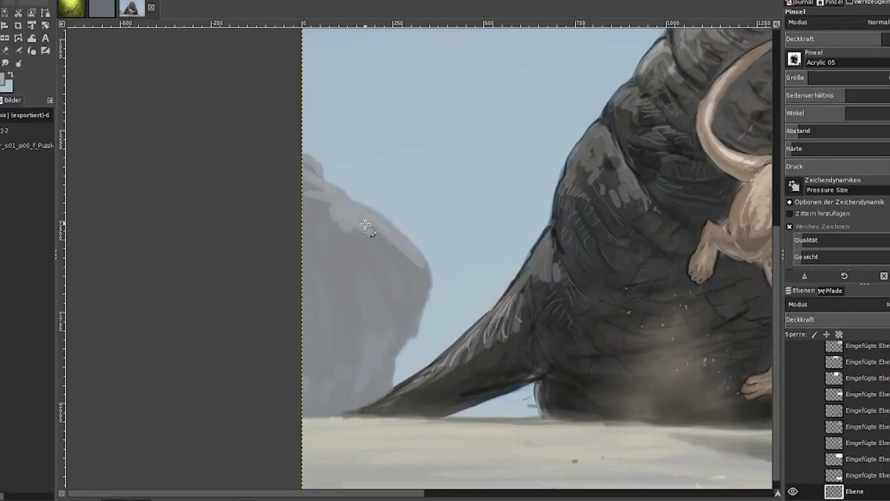
Shade the face of the distant grey rock behind the large animal's tail with the Acrylic 05 brush.
mouse_move(324, 212)
left_mouse_down()
mouse_move(391, 236)
mouse_move(369, 261)
left_mouse_up()
key("minus")
key("minus")
key("minus")
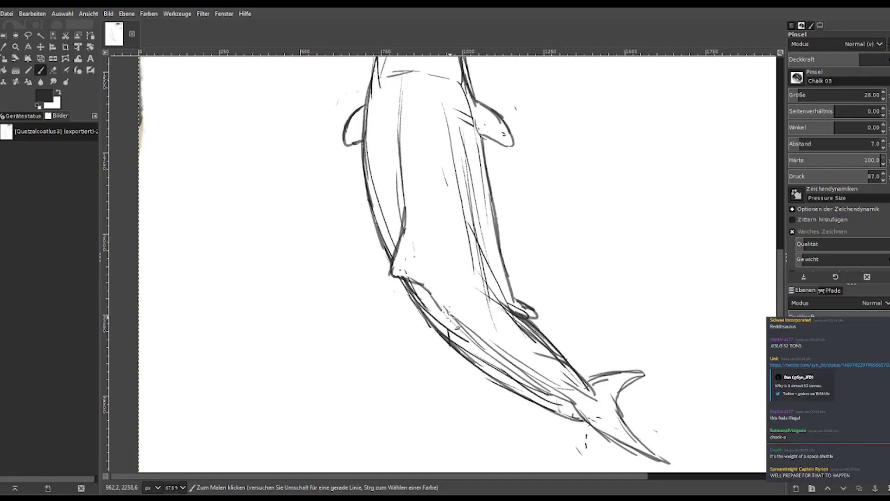
Add a contour stroke on the marine reptile's tail and erase excess construction lines along its flank and rear flipper.
left_click_drag(449, 315, 487, 353)
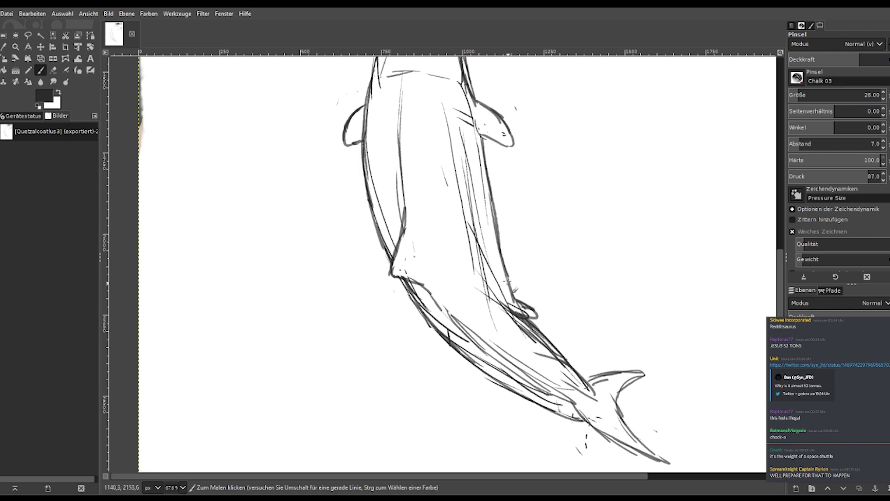
left_click(53, 71)
mouse_move(546, 353)
left_mouse_down()
mouse_move(528, 325)
mouse_move(565, 370)
mouse_move(510, 320)
mouse_move(477, 204)
mouse_move(481, 170)
left_mouse_up()
left_click(41, 70)
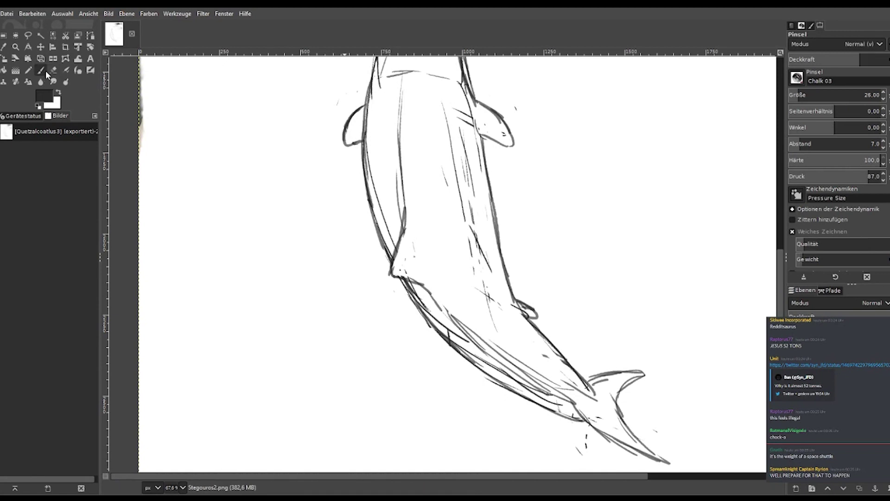
Try shading the underside of the marine reptile's tail with thick dark strokes.
left_click_drag(515, 390, 526, 400)
left_click_drag(485, 370, 556, 408)
left_click_drag(465, 346, 561, 401)
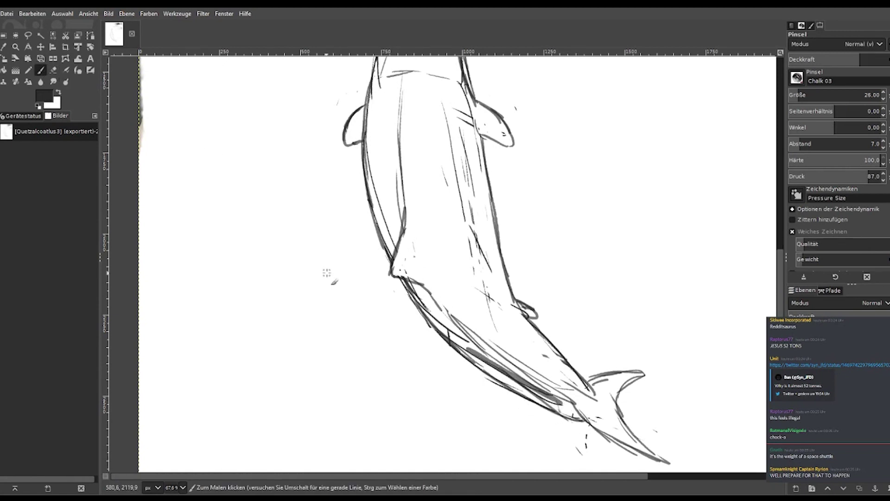
key("ctrl+z")
Erase the doubled lines along the marine reptile's tail and flank, and redraw the flank outline from front flipper to tail.
left_click(53, 70)
mouse_move(561, 405)
left_mouse_down()
mouse_move(447, 333)
mouse_move(419, 300)
left_mouse_up()
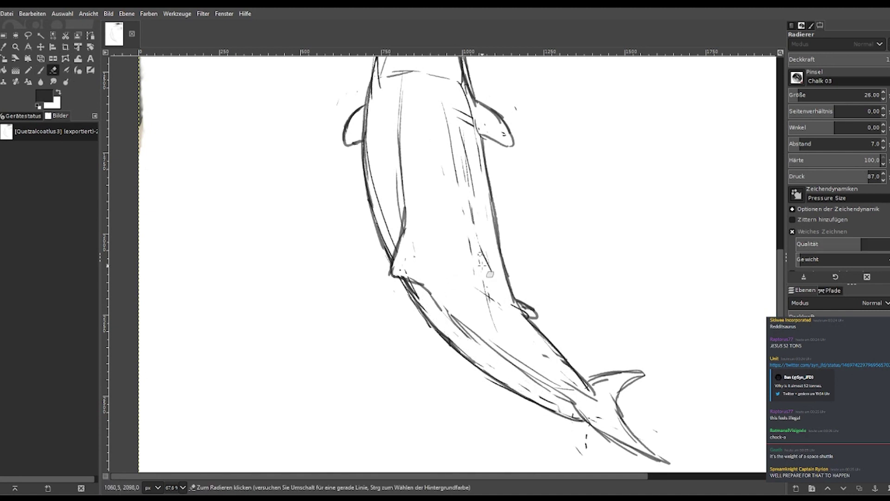
mouse_move(374, 215)
left_mouse_down()
mouse_move(395, 240)
mouse_move(421, 308)
mouse_move(398, 278)
mouse_move(437, 329)
left_mouse_up()
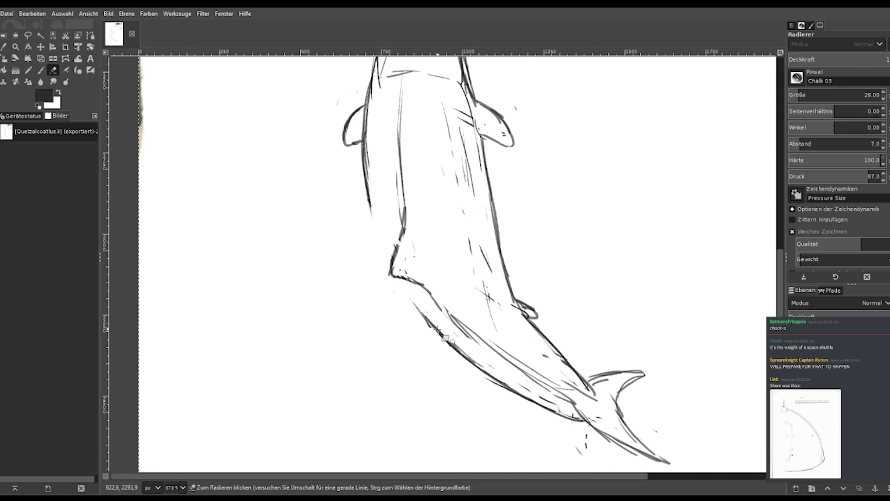
key("p")
mouse_move(359, 144)
left_mouse_down()
mouse_move(375, 243)
mouse_move(417, 318)
left_mouse_up()
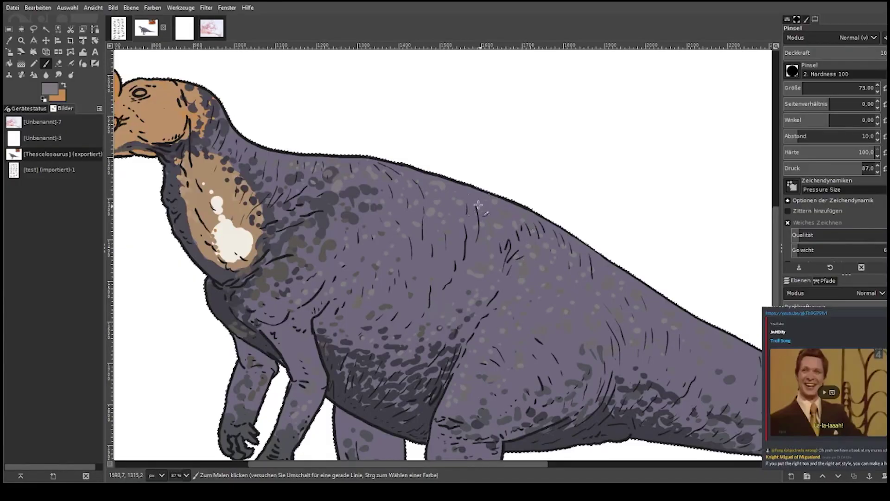
Dot small lighter grey spots along the purple dinosaur's back, hips and upper tail.
scroll(484, 250, "down", 3)
left_click_drag(471, 464, 577, 464)
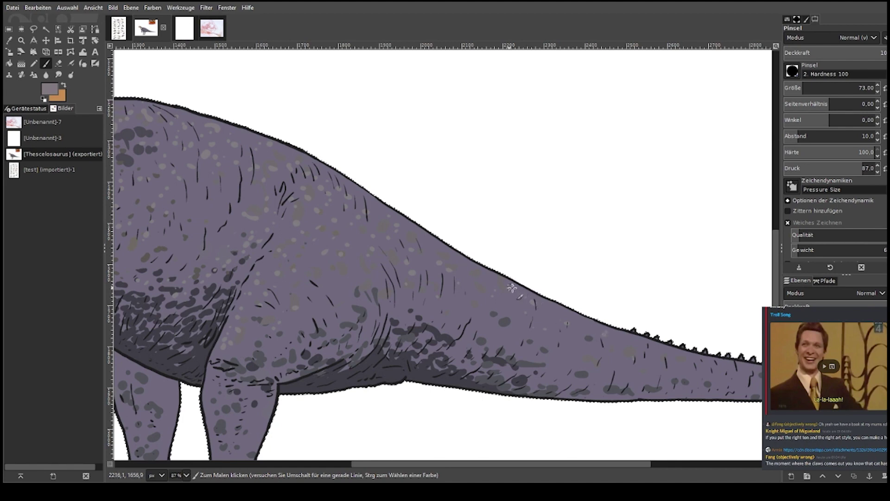
left_click_drag(607, 464, 703, 464)
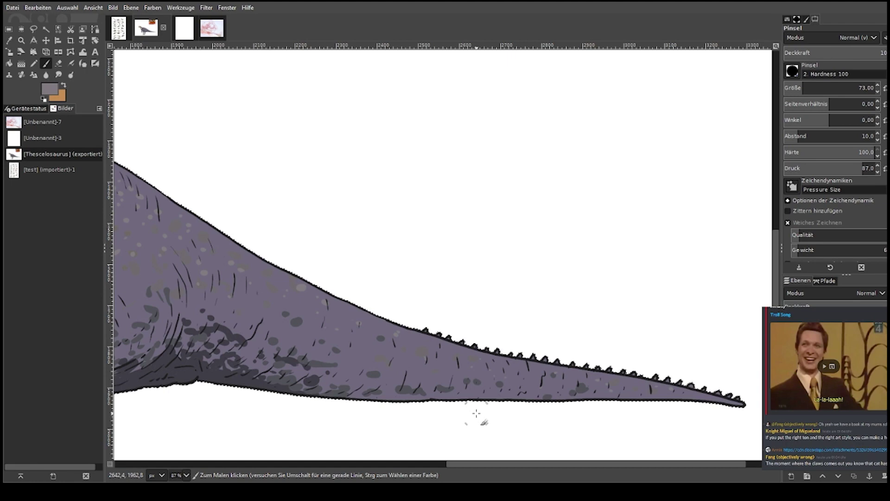
left_click_drag(545, 467, 299, 467)
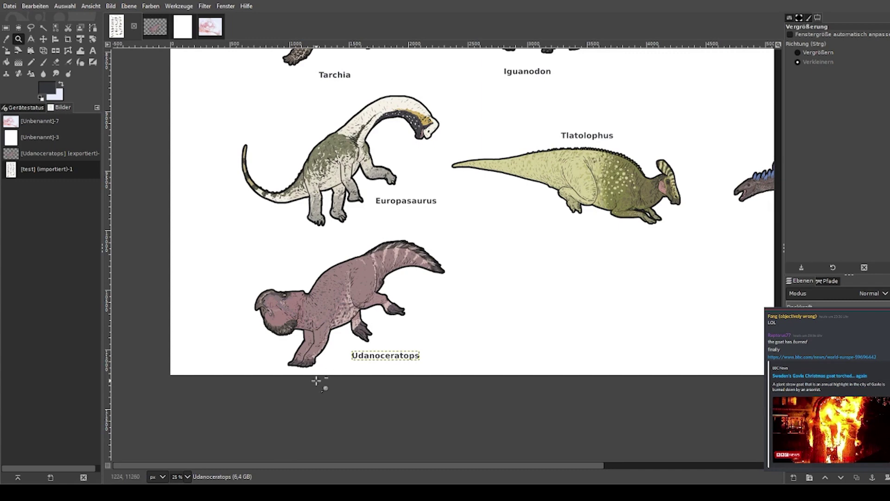
Undo the two thick dividing lines drawn across the neck and tail of the inked dinosaur.
left_click(44, 41)
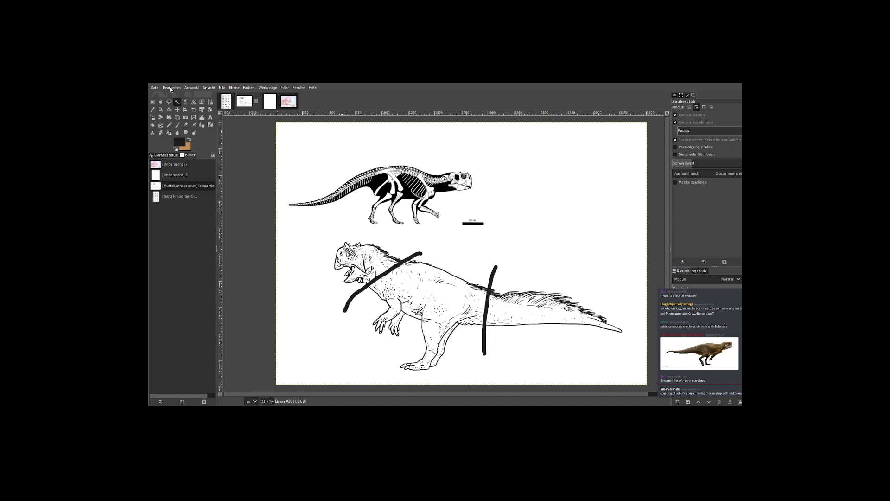
key("ctrl+z")
key("ctrl+z")
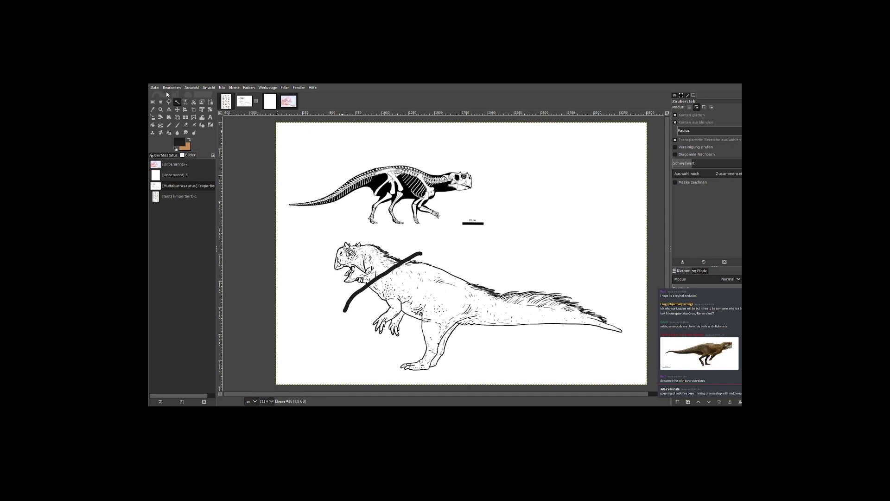
Add small skin marks inside the inked dinosaur's open mouth and erase parts of the throat folds beneath the lower jaw.
left_click(160, 110)
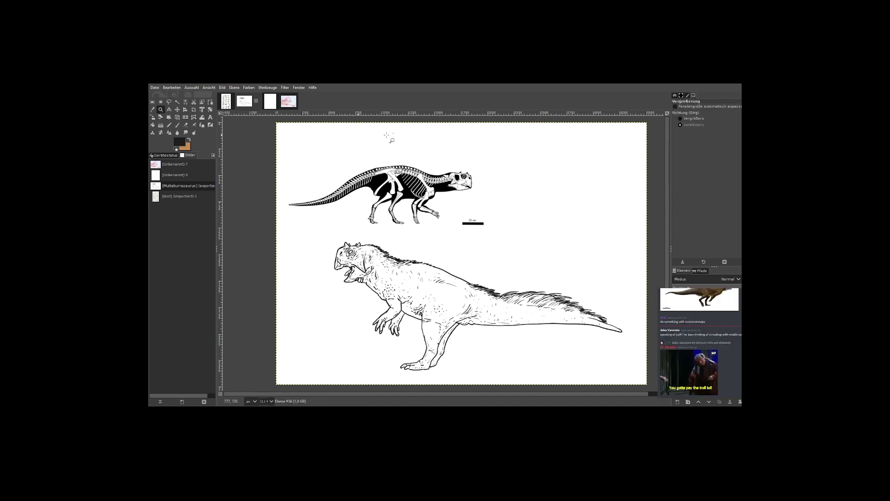
left_click(680, 119)
left_click_drag(338, 239, 409, 294)
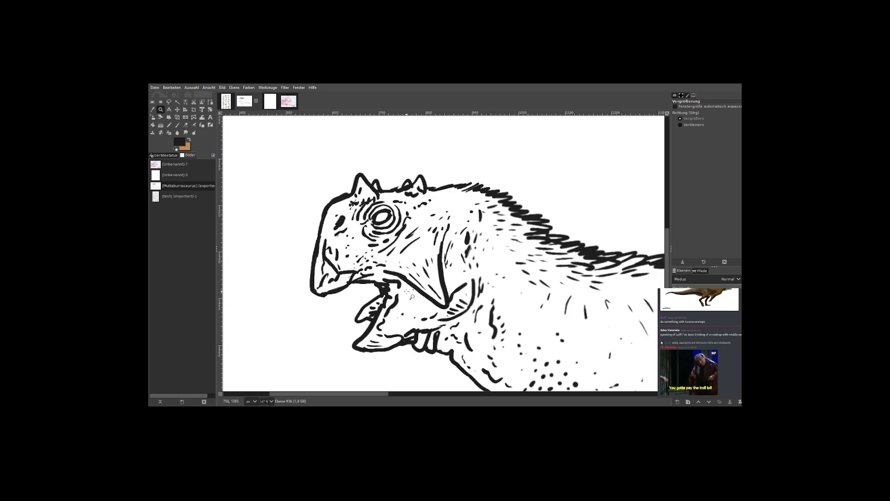
left_click(177, 125)
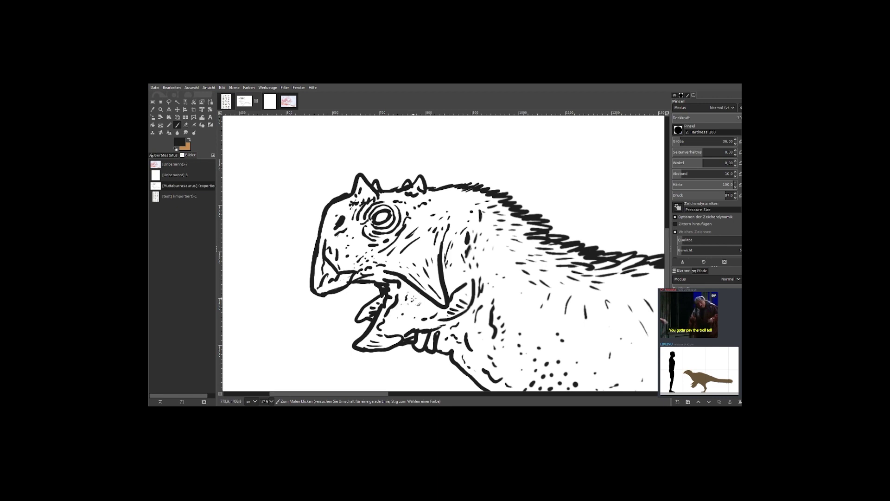
left_click(186, 125)
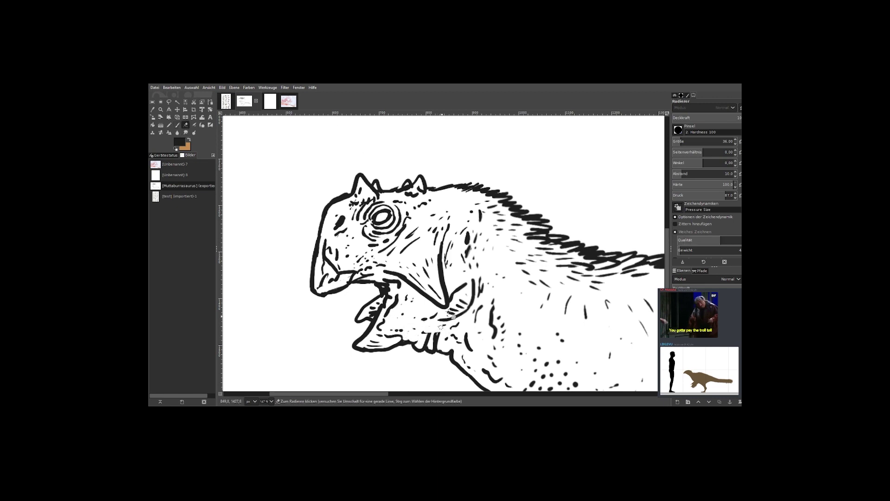
key("p")
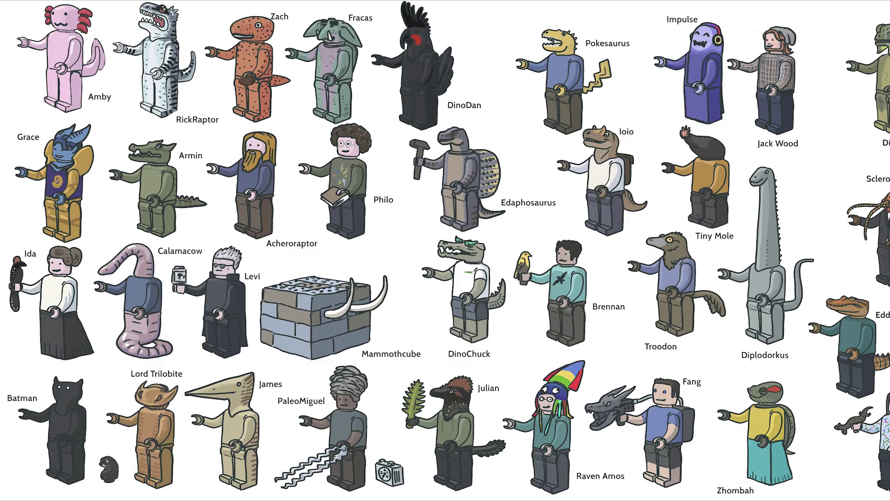